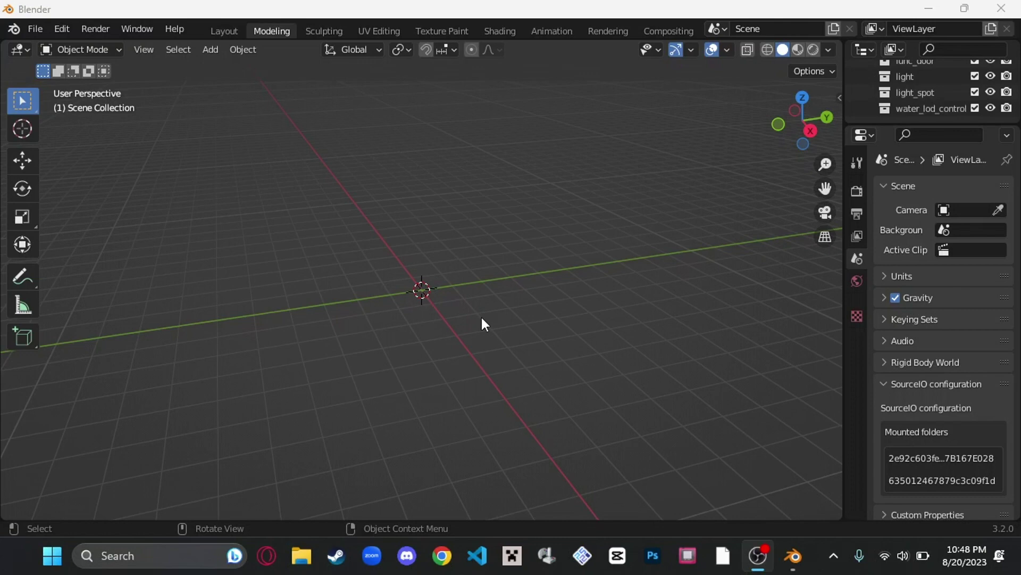
Step: Import the Source engine map Brimless Facility.bsp from the Garry's Mod maps folder with the default import options
click(128, 8)
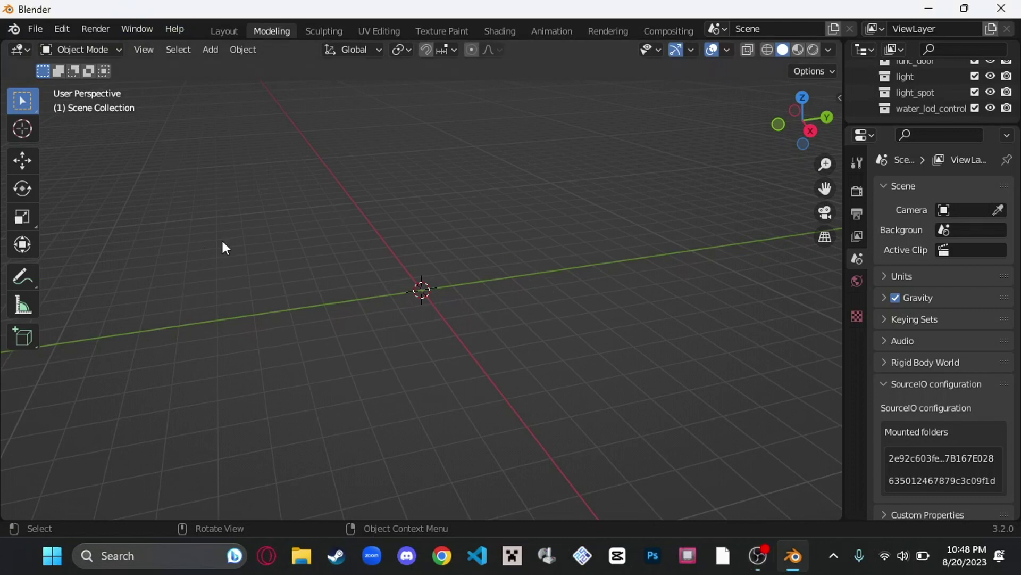
click(41, 33)
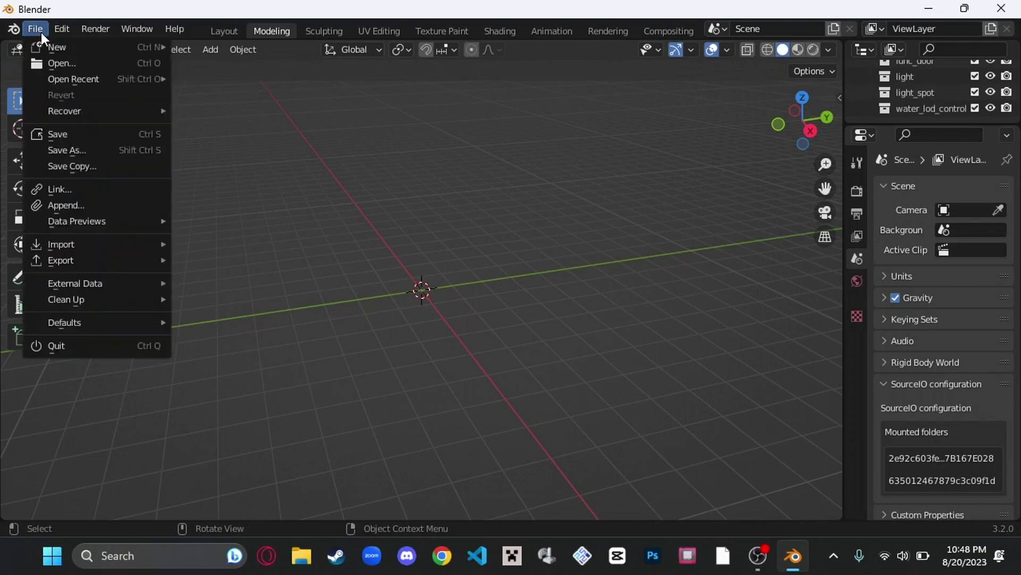
mouse_move(140, 242)
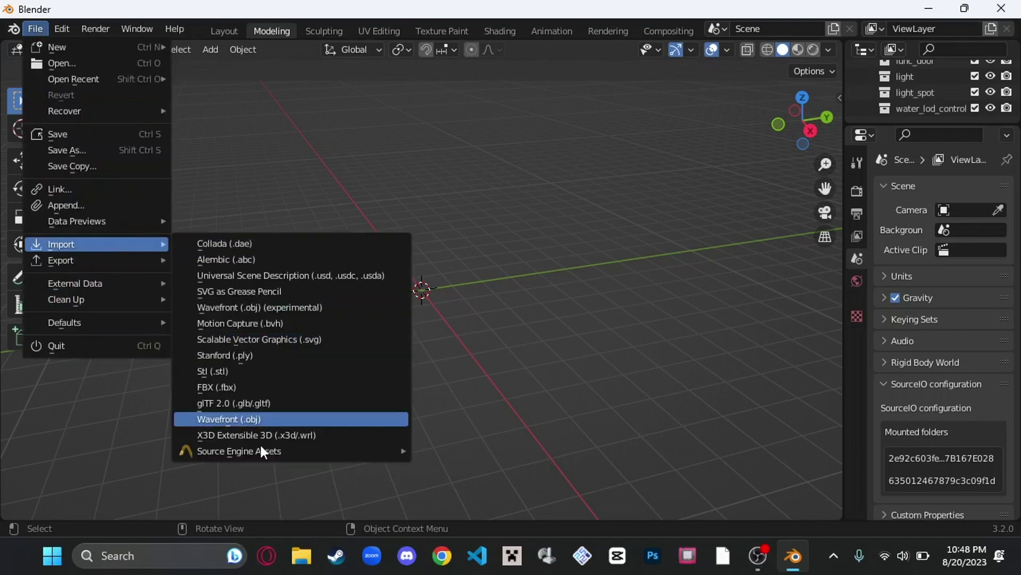
mouse_move(263, 448)
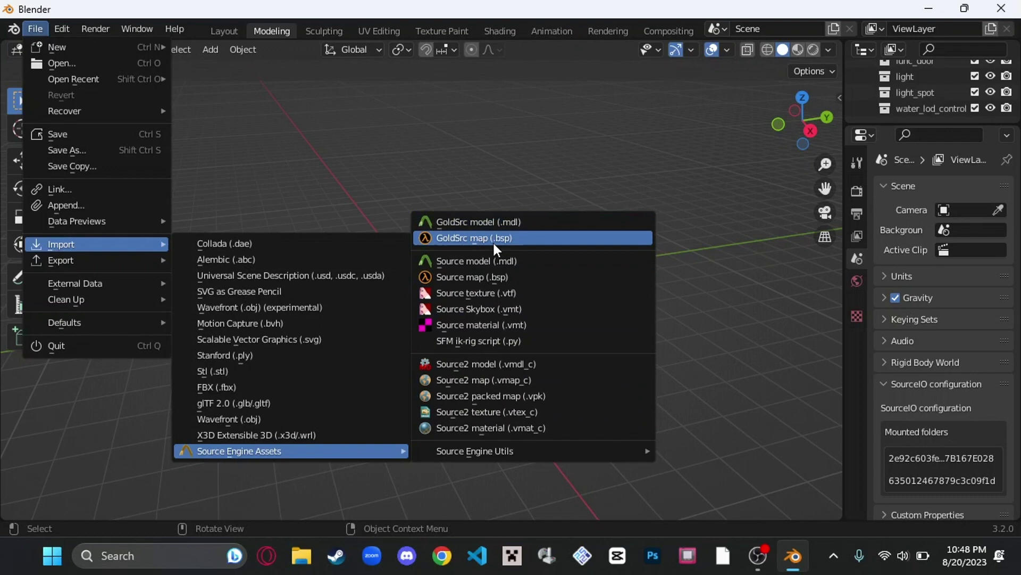
click(474, 278)
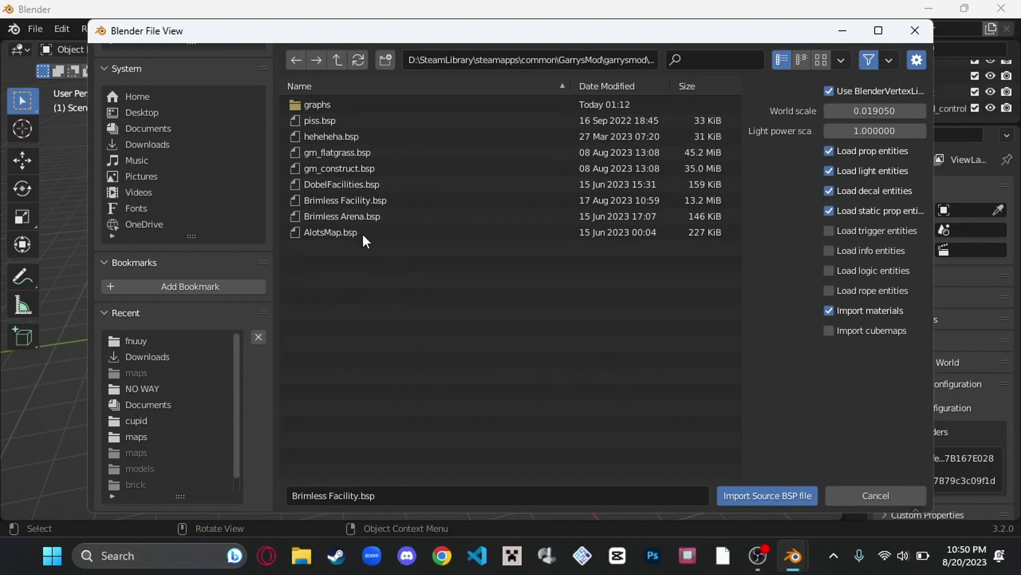
click(341, 200)
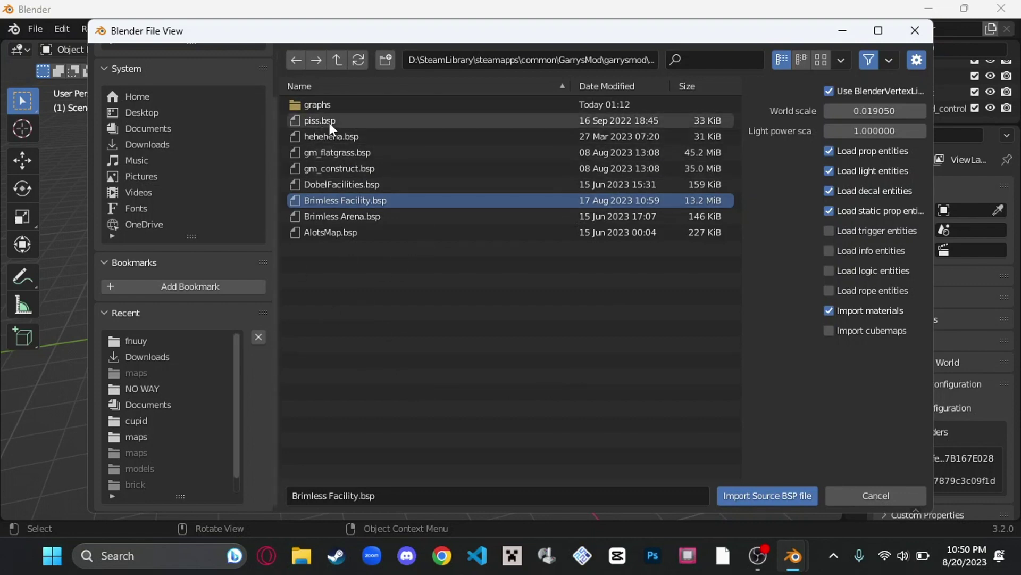
click(761, 496)
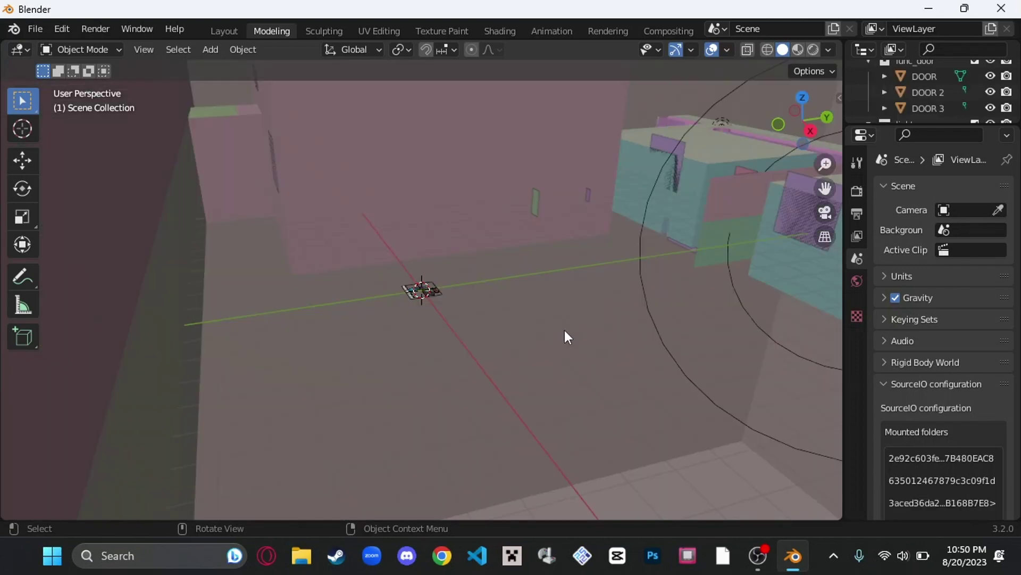
Step: Examine the imported map's geometry in the viewport and its doors, props, lights and decals in the scene hierarchy
middle_drag(566, 335, 343, 330)
scroll(556, 310, down, 10)
scroll(449, 335, up, 8)
scroll(468, 327, down, 3)
scroll(342, 330, up, 6)
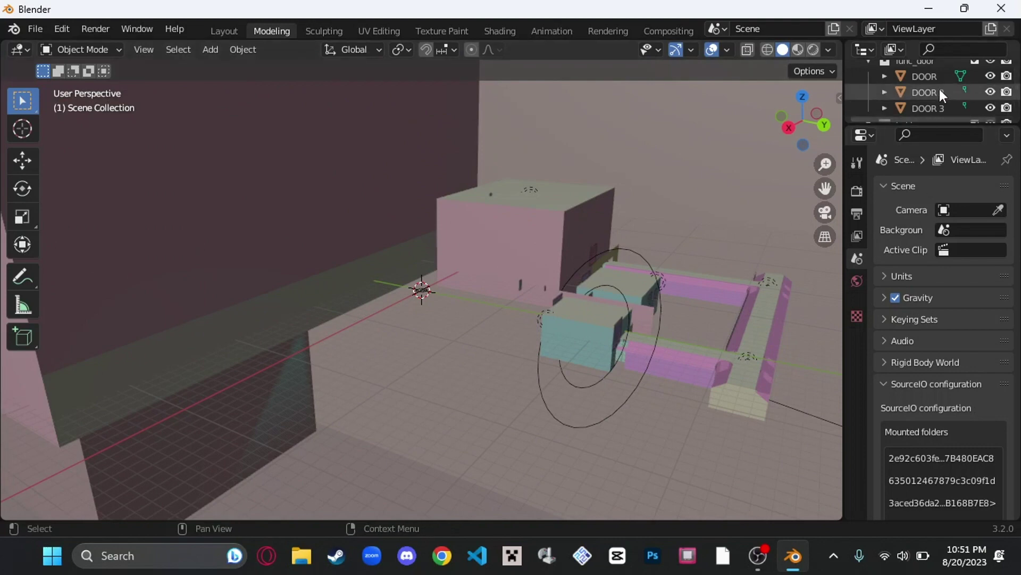
scroll(939, 91, down, 8)
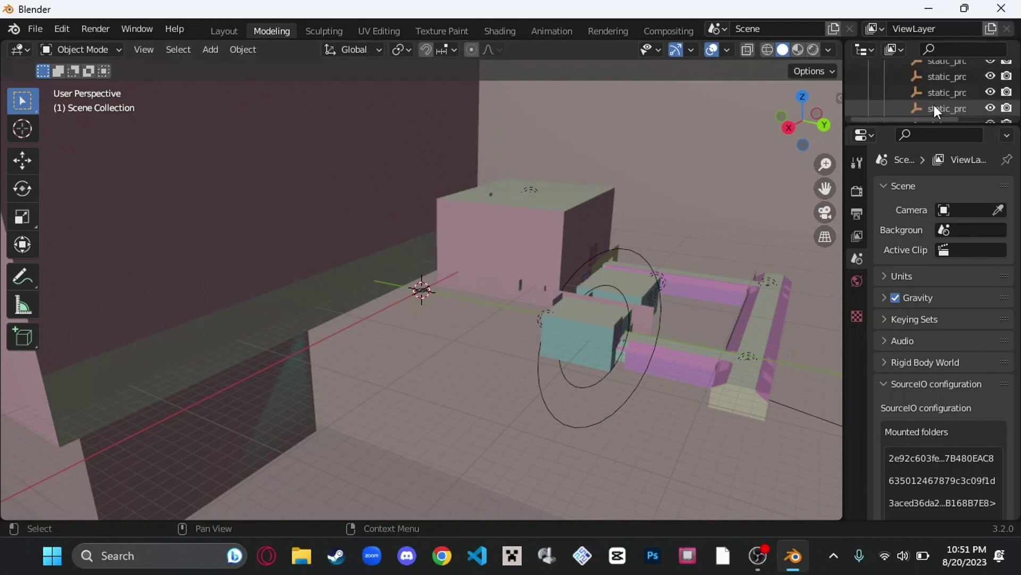
scroll(940, 104, down, 4)
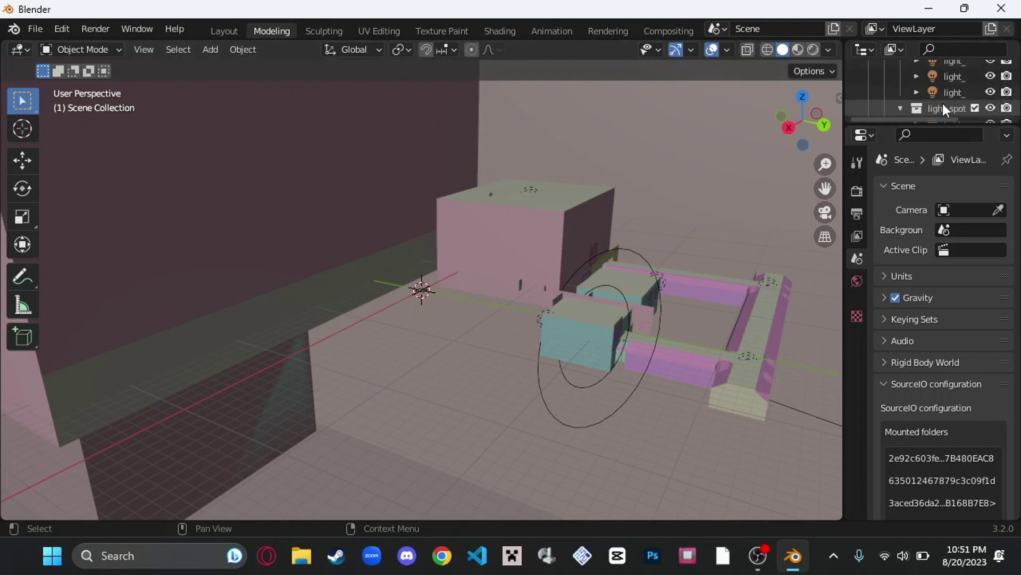
scroll(943, 103, down, 5)
middle_drag(627, 226, 361, 245)
scroll(252, 245, up, 4)
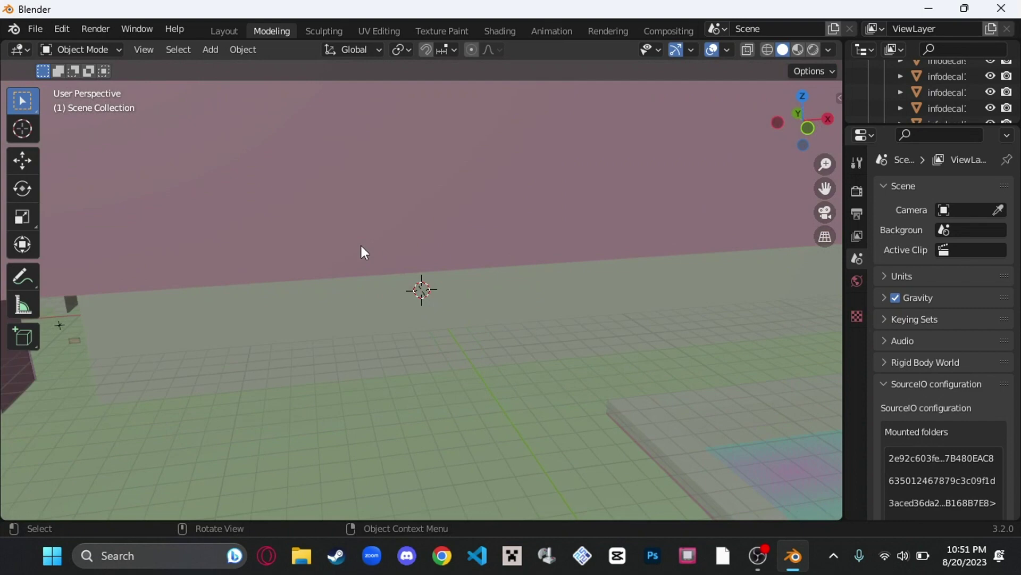
scroll(408, 276, down, 6)
middle_drag(404, 315, 344, 333)
scroll(394, 312, up, 2)
scroll(406, 317, up, 1)
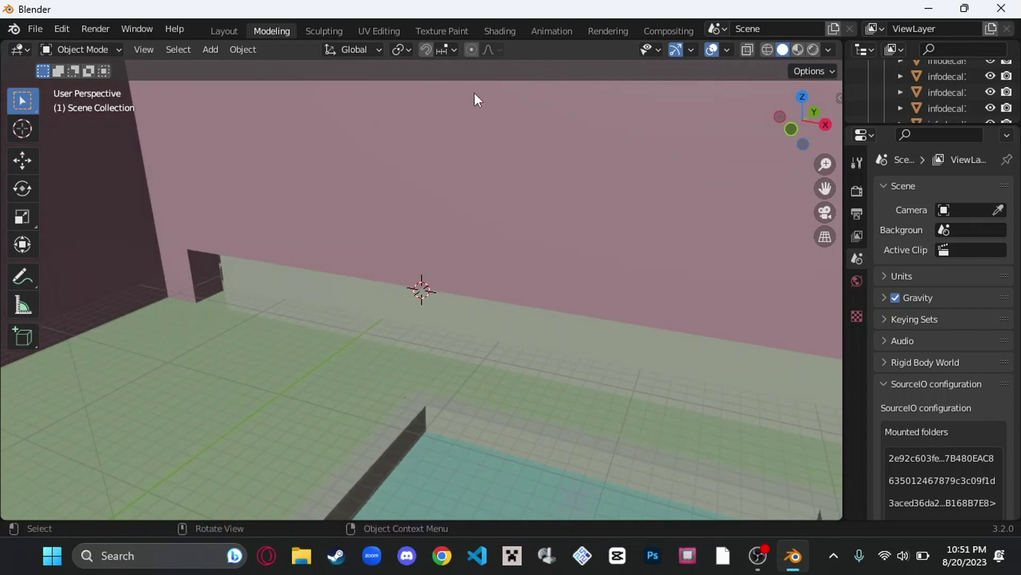
Step: Switch to the Texture Paint workspace and examine the map's textured walls, buildings and decals from several angles
click(438, 32)
mouse_move(533, 266)
middle_down()
mouse_move(718, 278)
mouse_move(798, 255)
mouse_move(782, 275)
mouse_move(679, 292)
middle_up()
right_click(704, 262)
key(Escape)
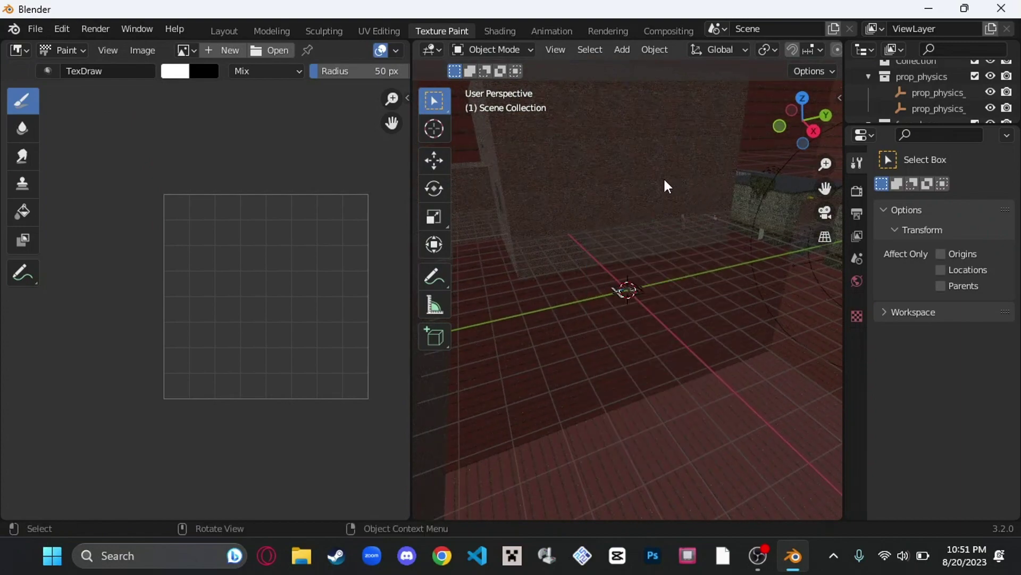
middle_drag(663, 184, 541, 257)
middle_drag(759, 278, 584, 276)
scroll(634, 266, up, 8)
scroll(693, 279, down, 4)
middle_drag(693, 282, 697, 249)
scroll(699, 305, up, 5)
scroll(695, 245, down, 6)
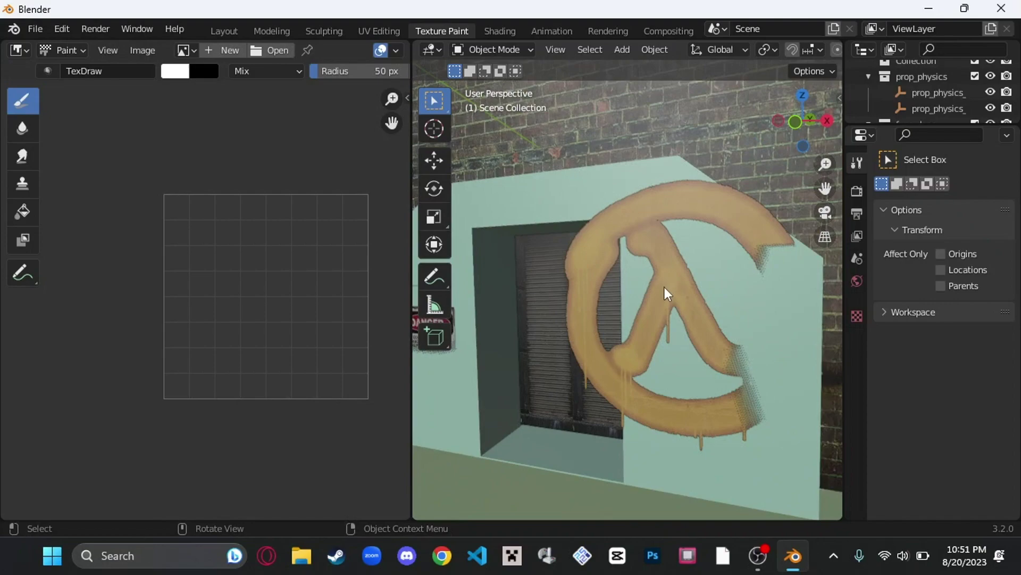
middle_drag(661, 315, 695, 278)
scroll(620, 309, up, 6)
scroll(695, 319, down, 8)
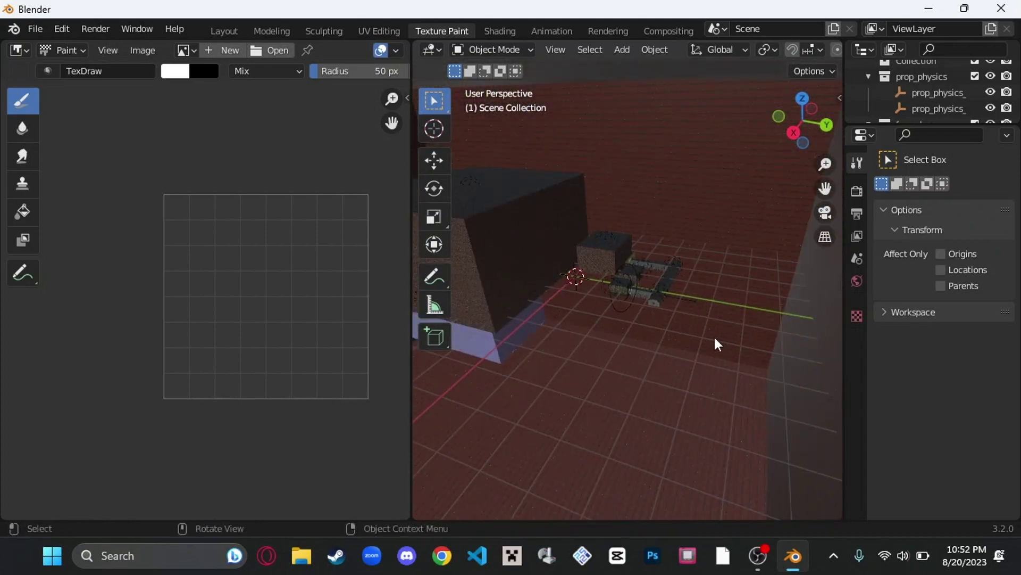
middle_drag(683, 338, 728, 310)
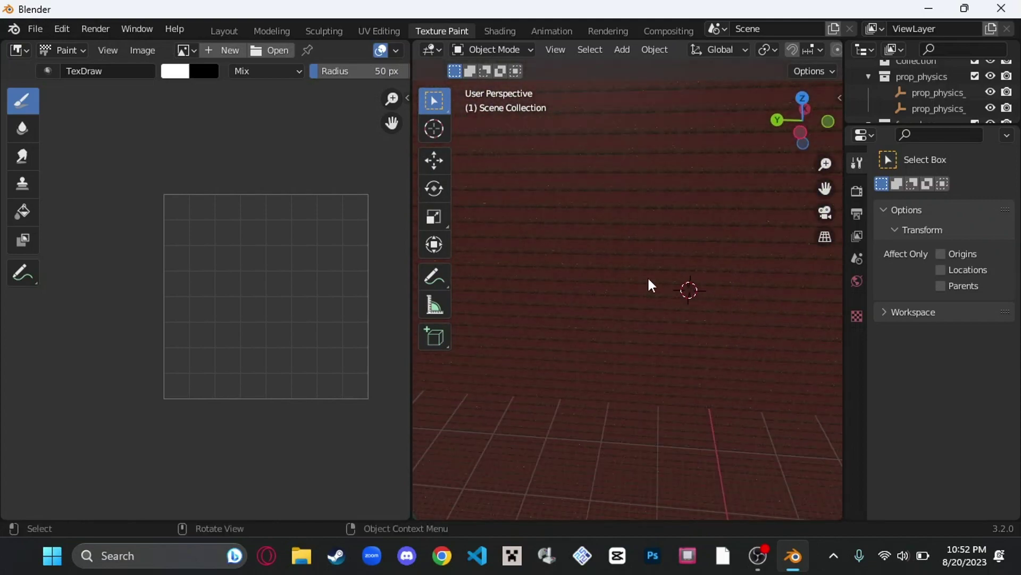
Step: Start an FBX export of the scene into the Downloads folder with the file name brimless.fbx
click(32, 28)
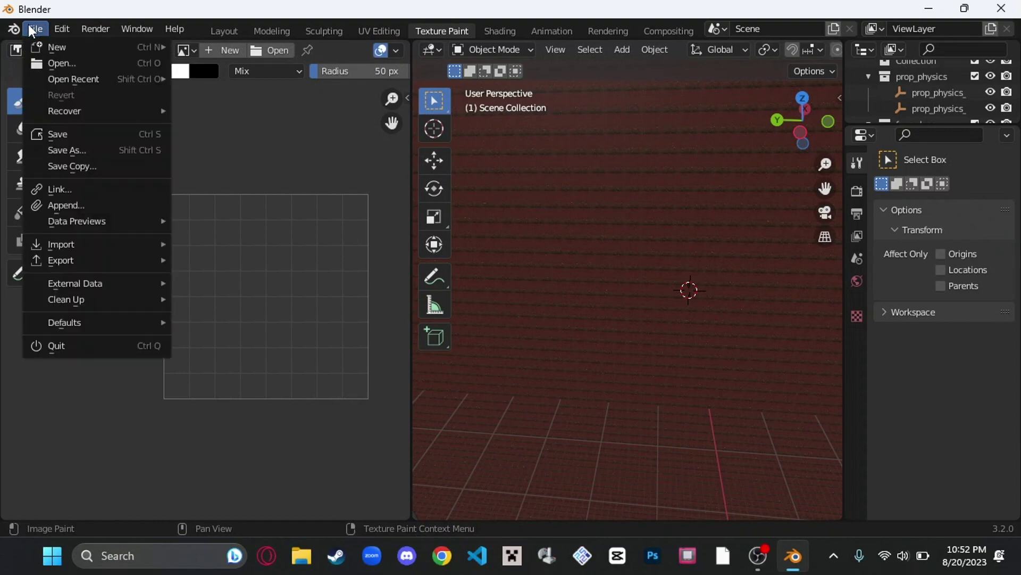
mouse_move(141, 256)
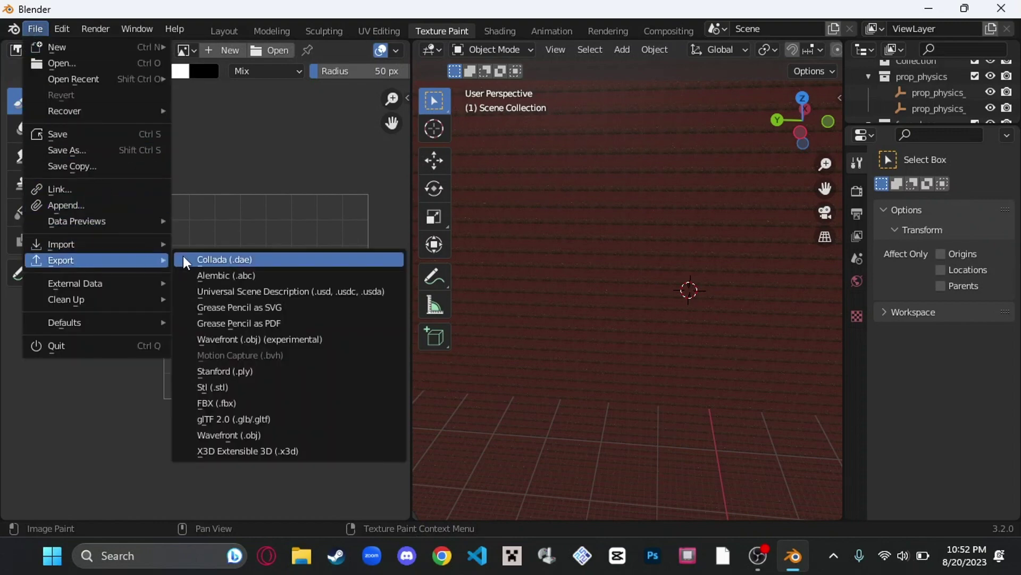
click(250, 403)
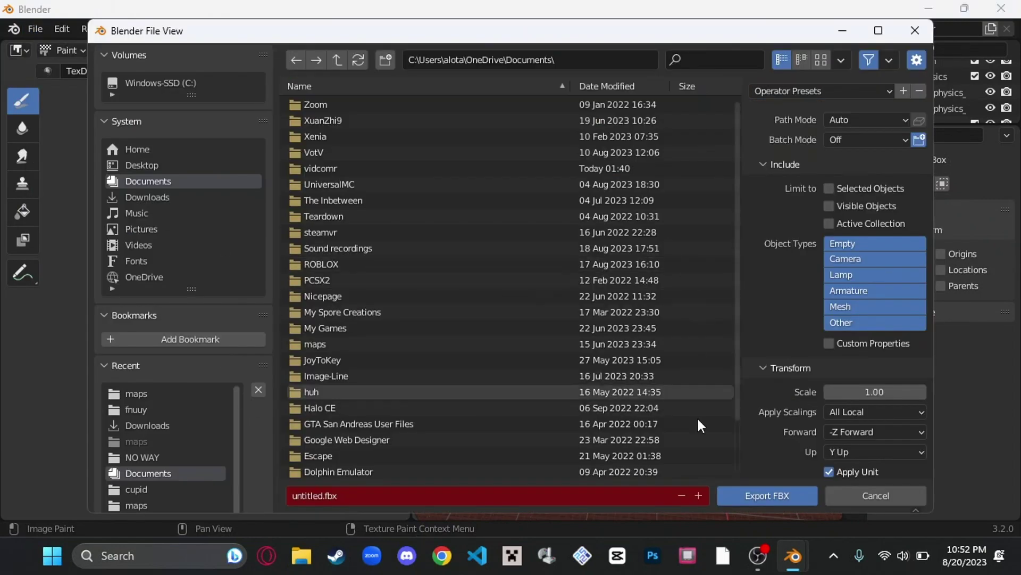
click(149, 196)
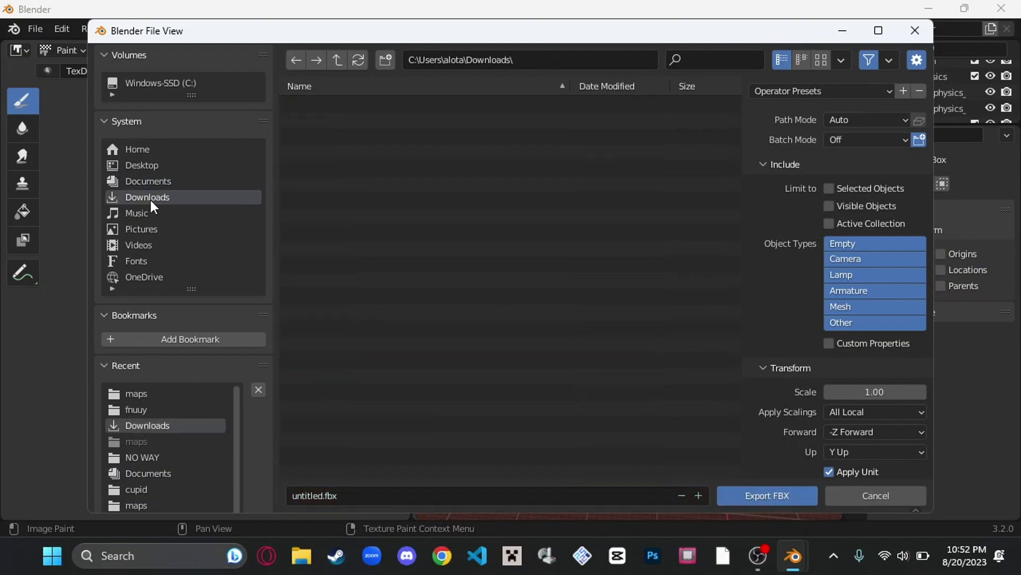
click(320, 496)
click(320, 495)
drag(322, 495, 244, 497)
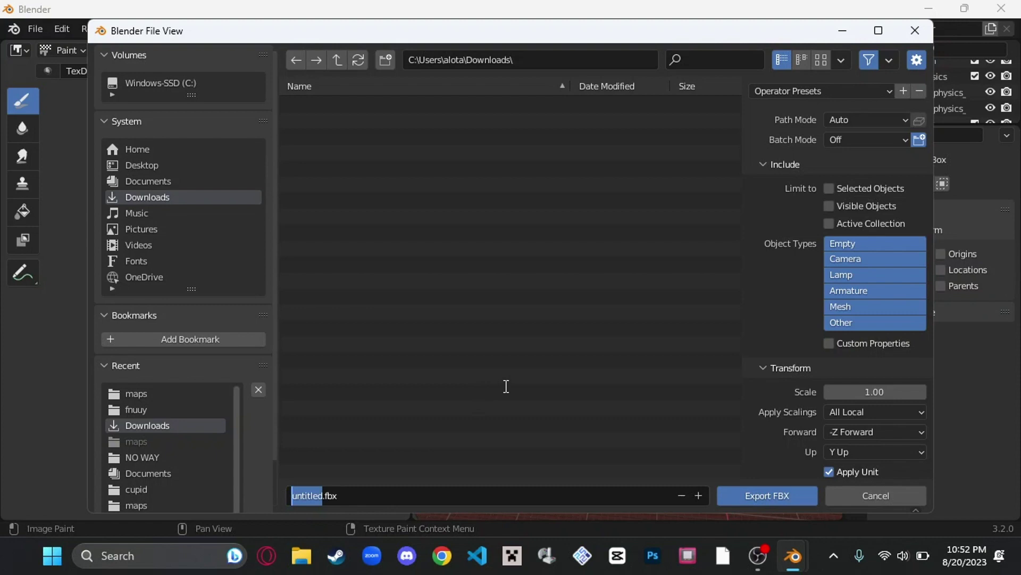
text(brimless)
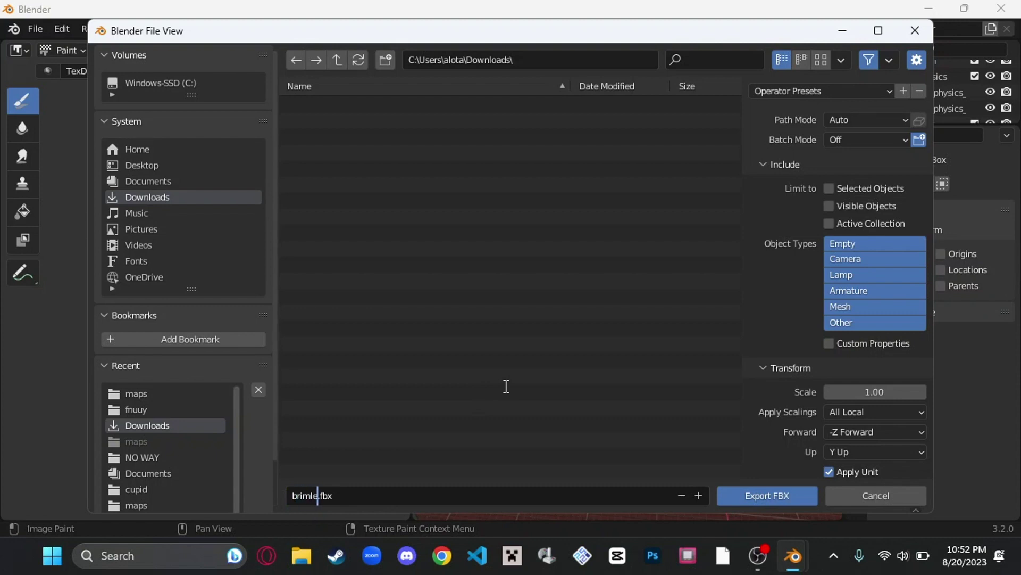
click(437, 497)
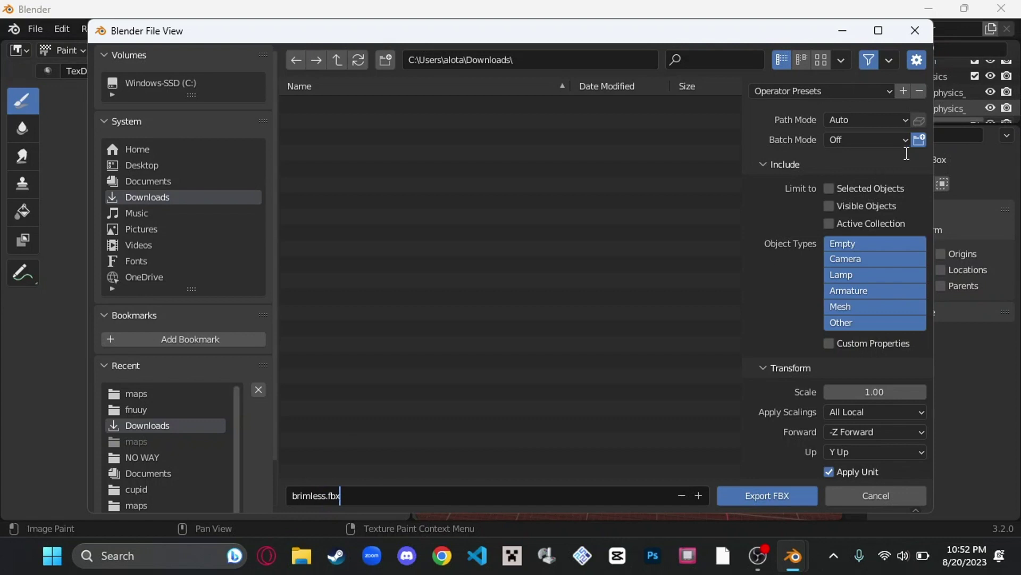
Step: Set the export's path mode to Copy with embedded textures enabled, and export the FBX file
click(780, 119)
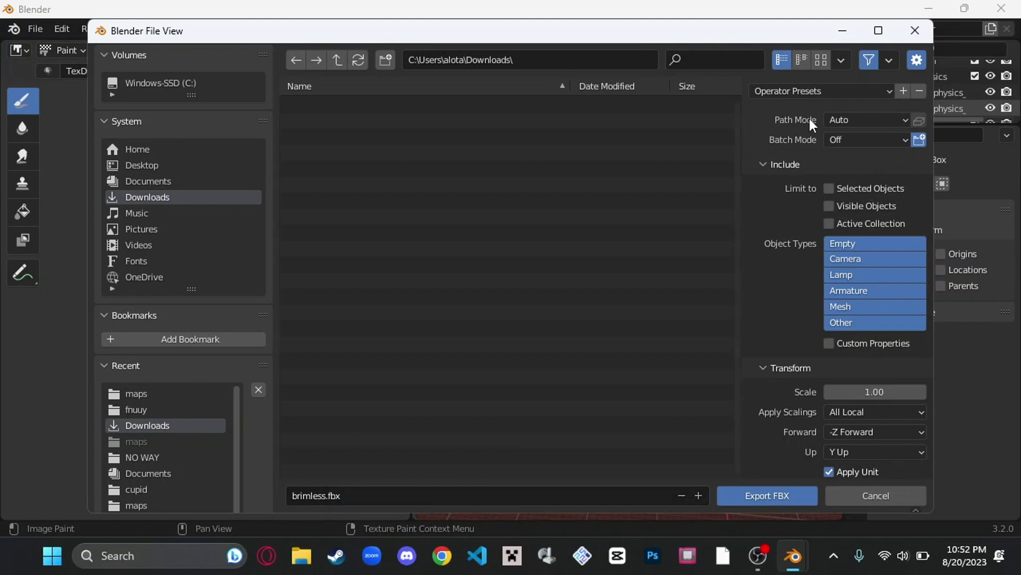
click(863, 119)
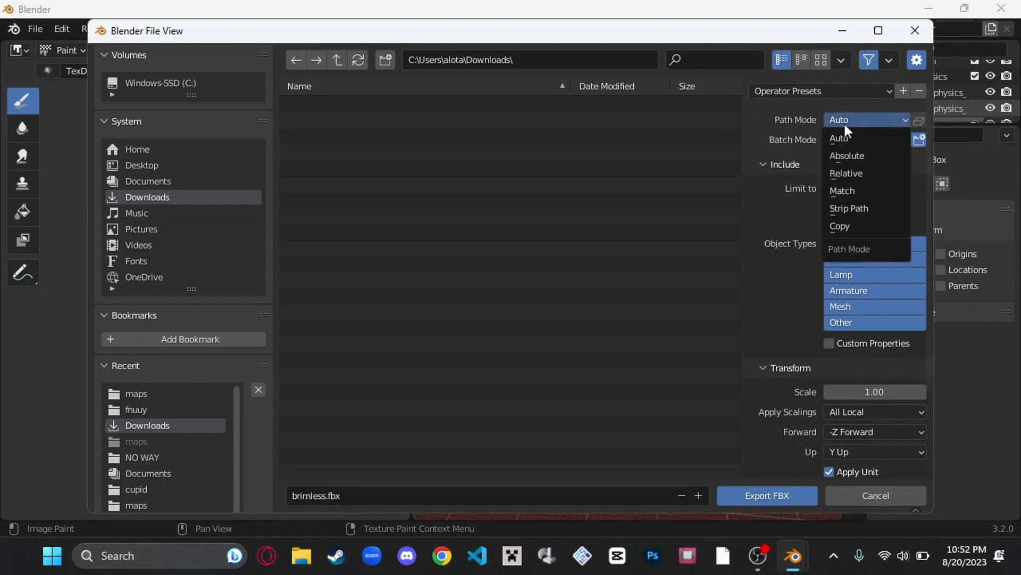
click(854, 223)
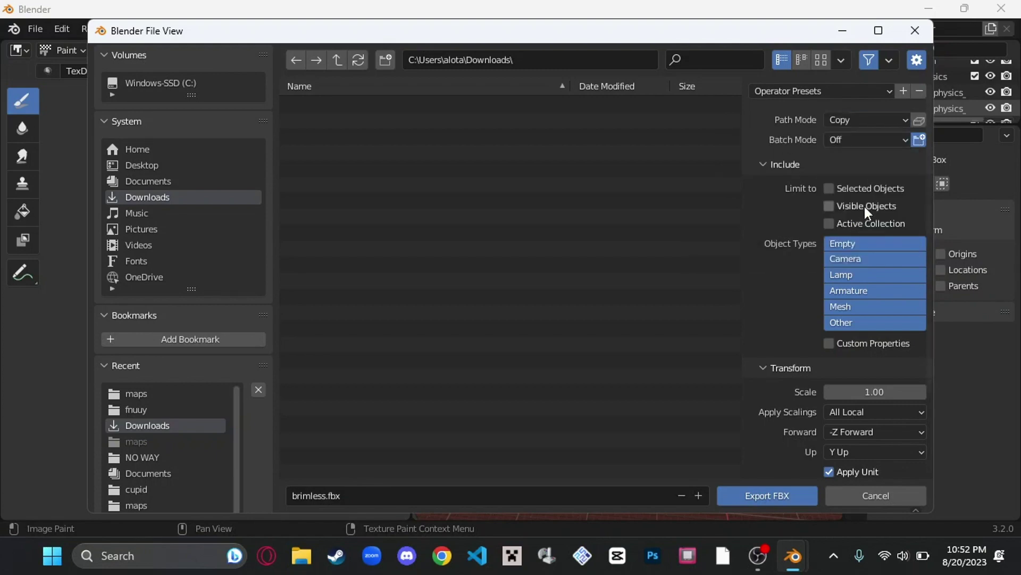
click(918, 121)
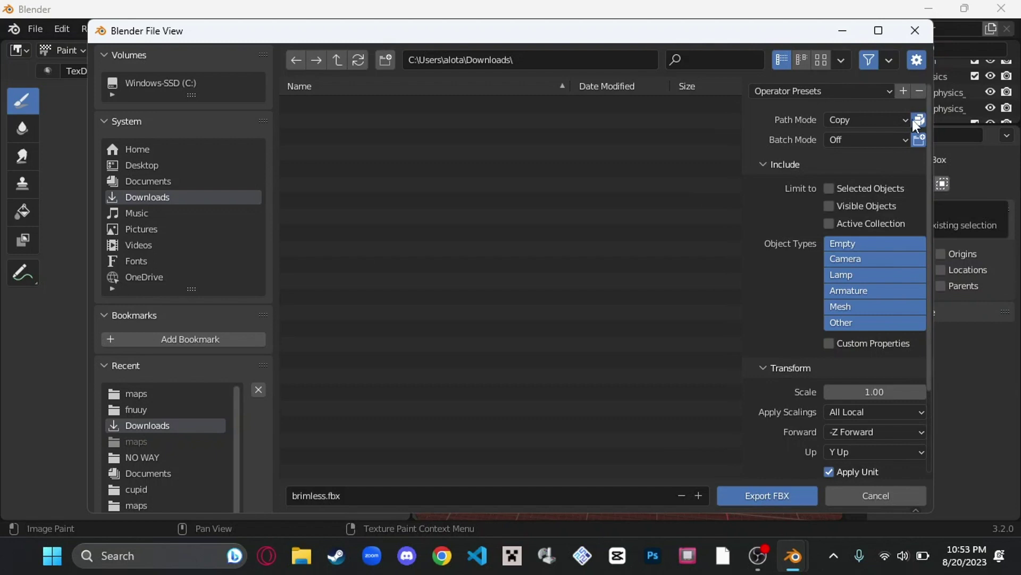
click(770, 495)
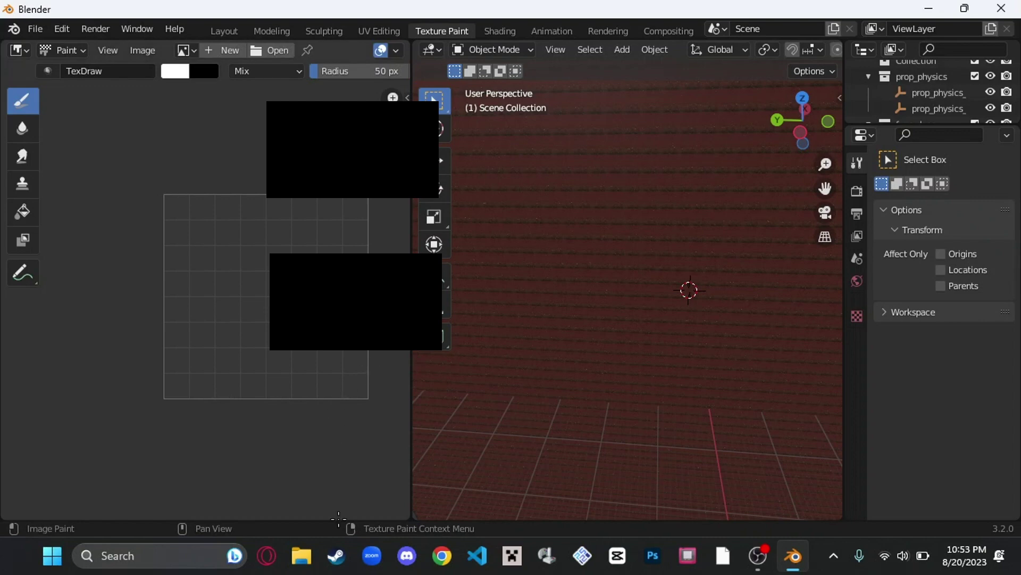
Step: Switch to the Downloads folder in File Explorer and open brimless.fbx in 3D Viewer
right_click(301, 556)
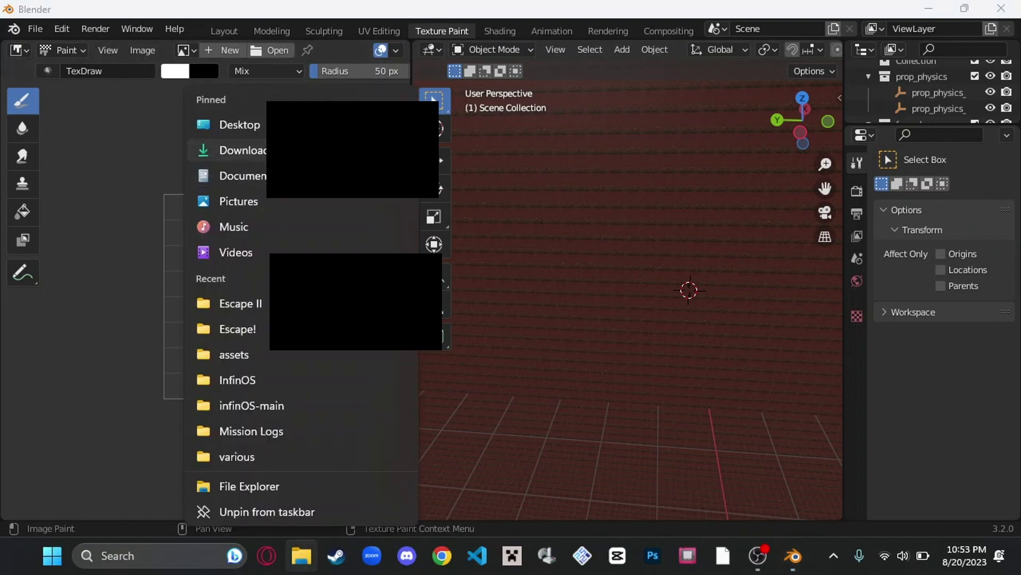
click(239, 150)
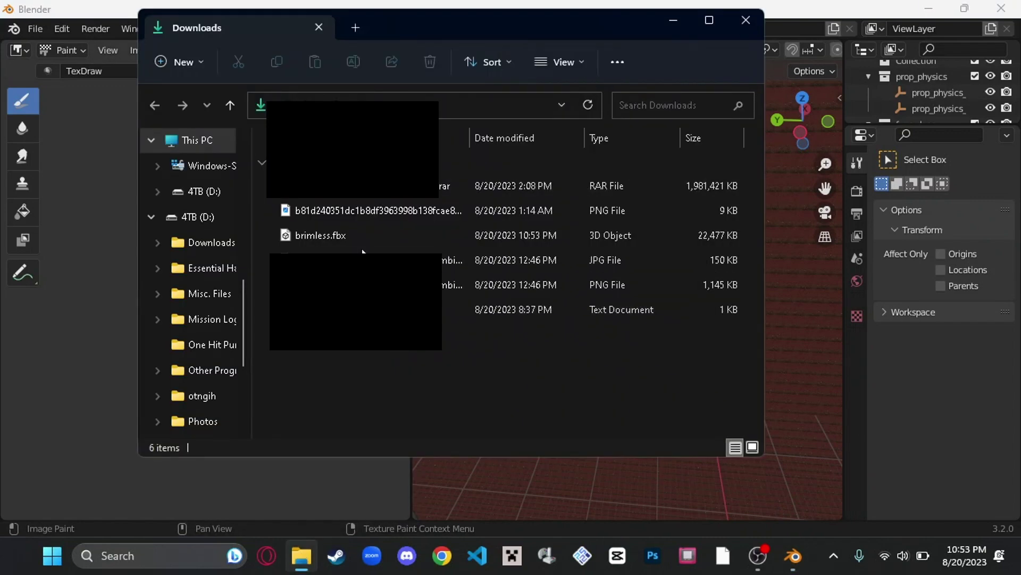
click(334, 234)
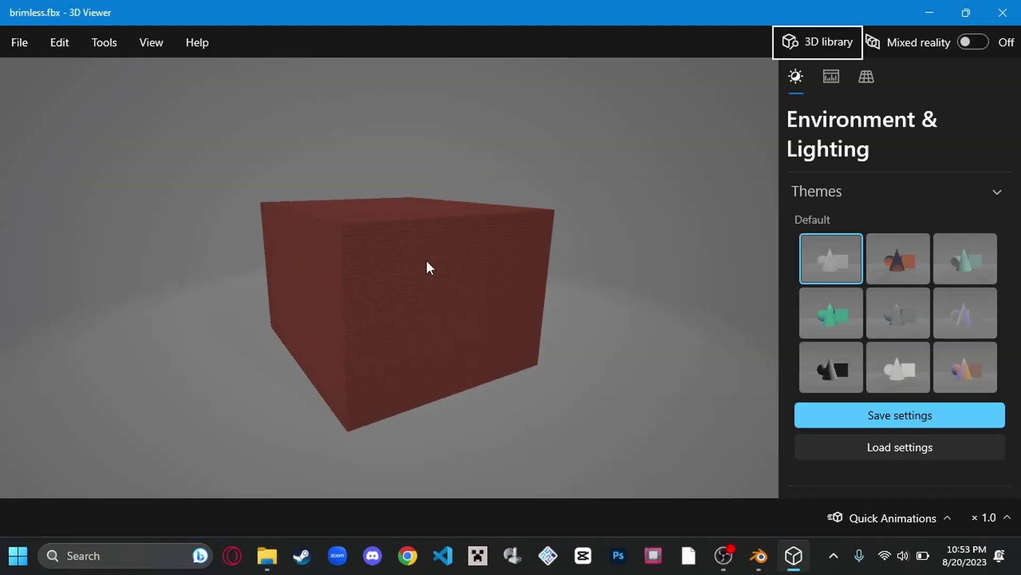
Step: Examine the exported map's interior in 3D Viewer, checking the textures on the walls, floor and pool area
scroll(423, 266, up, 5)
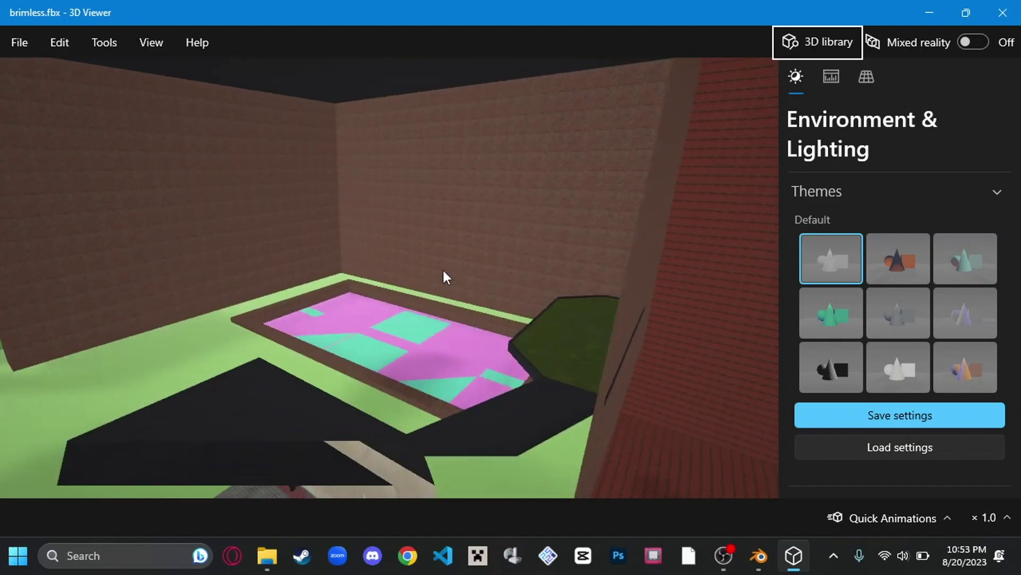
drag(443, 270, 406, 340)
scroll(458, 327, up, 8)
scroll(458, 328, up, 5)
scroll(407, 339, up, 2)
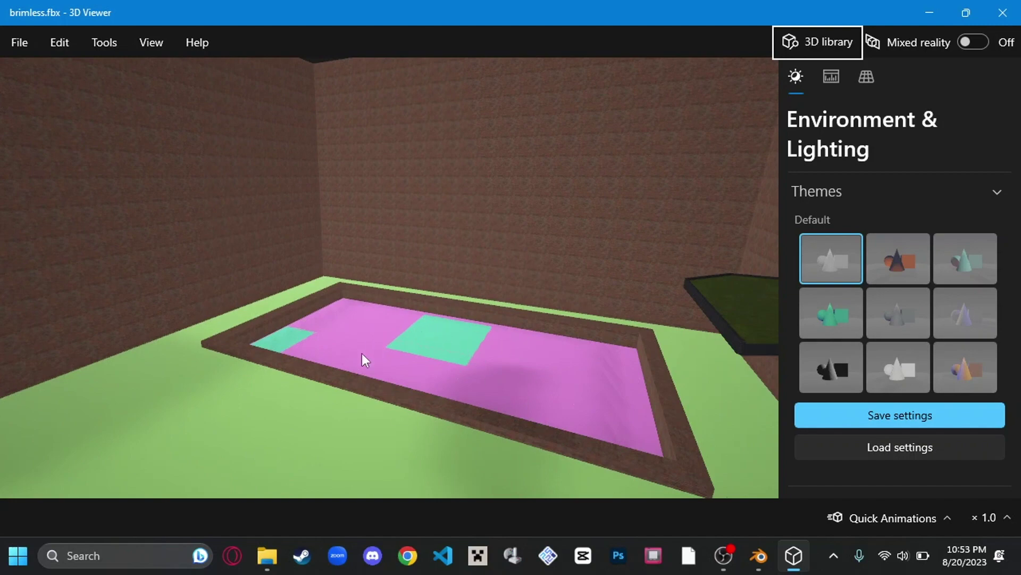
drag(373, 359, 487, 374)
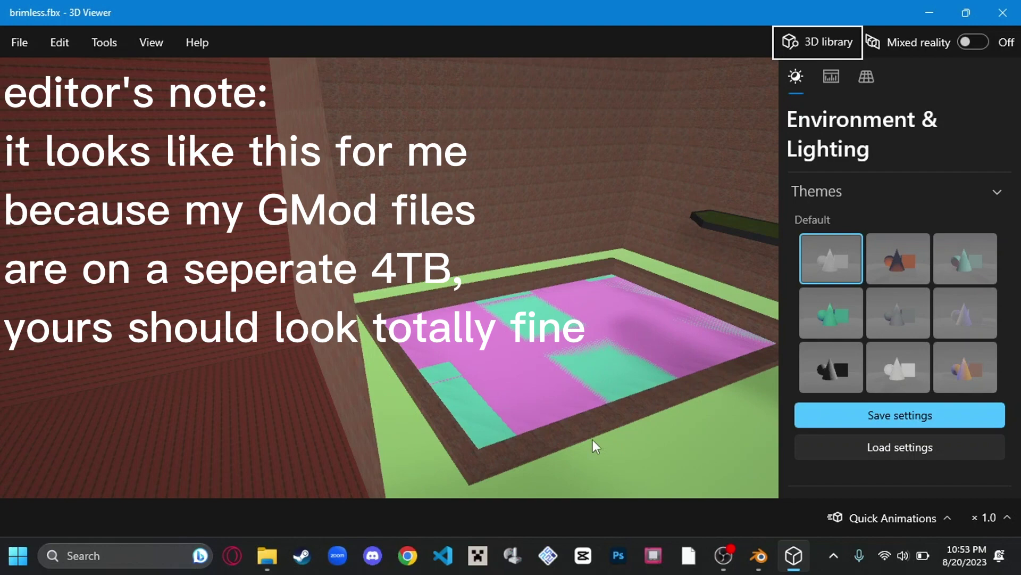
drag(510, 366, 380, 417)
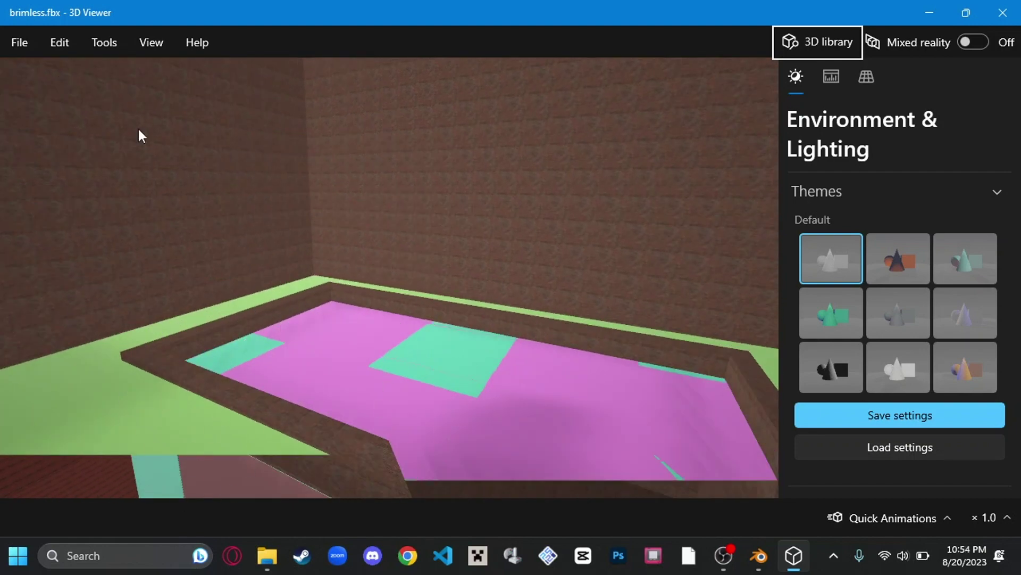
Step: Exit 3D Viewer and close the Downloads folder window
click(20, 42)
click(71, 313)
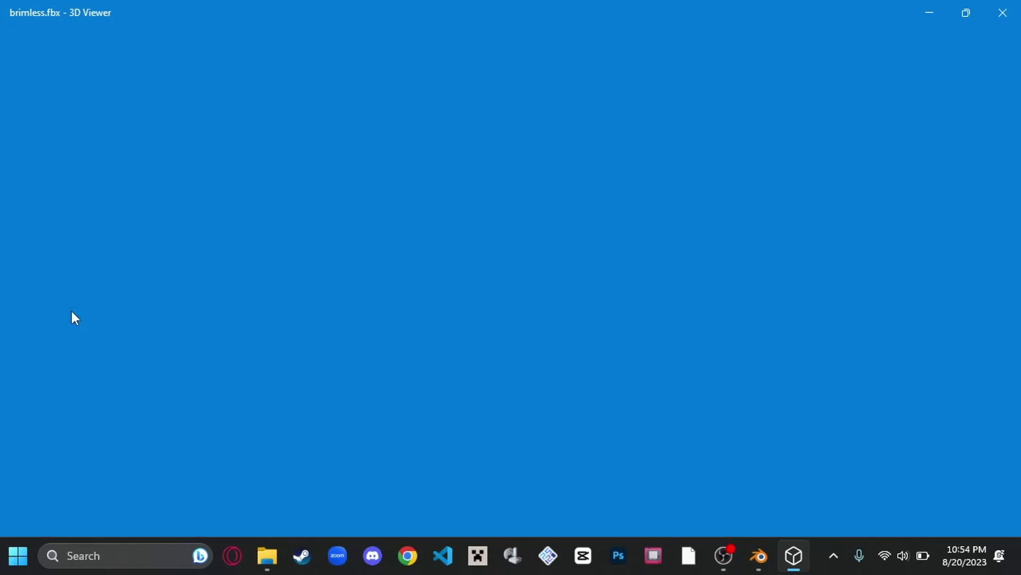
click(405, 352)
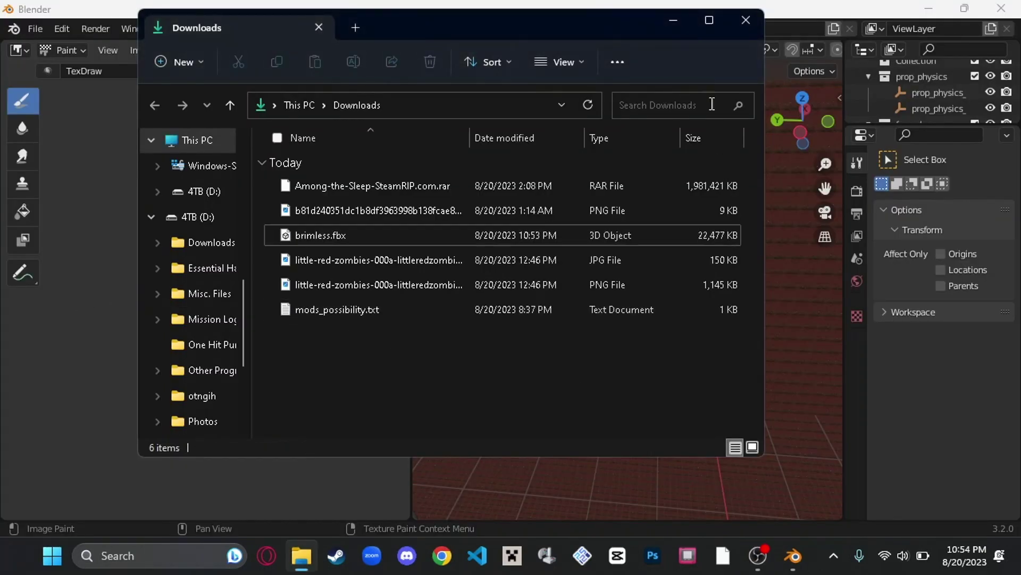
click(745, 21)
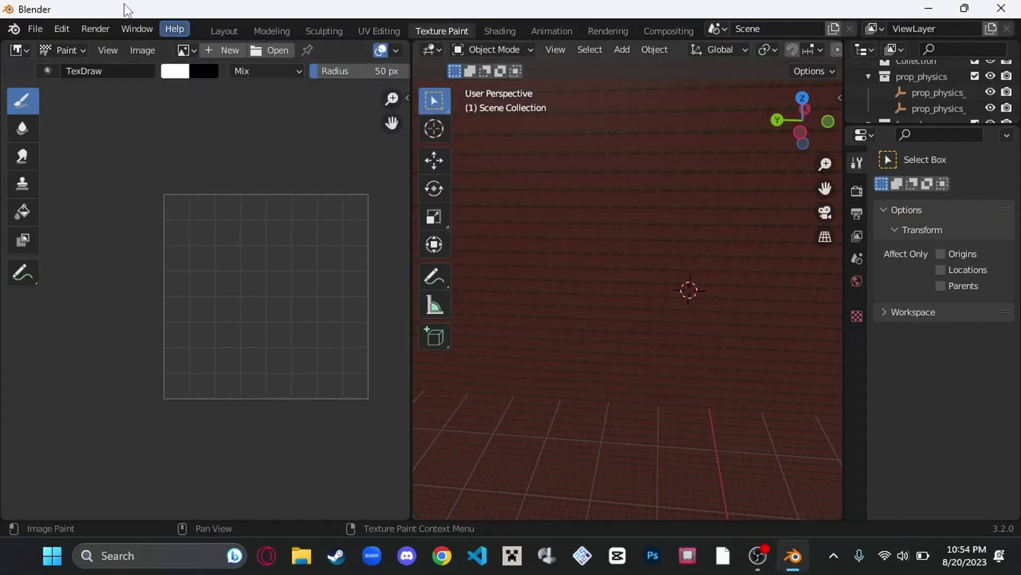
Step: Quit Blender without saving the untitled.blend scene
click(35, 29)
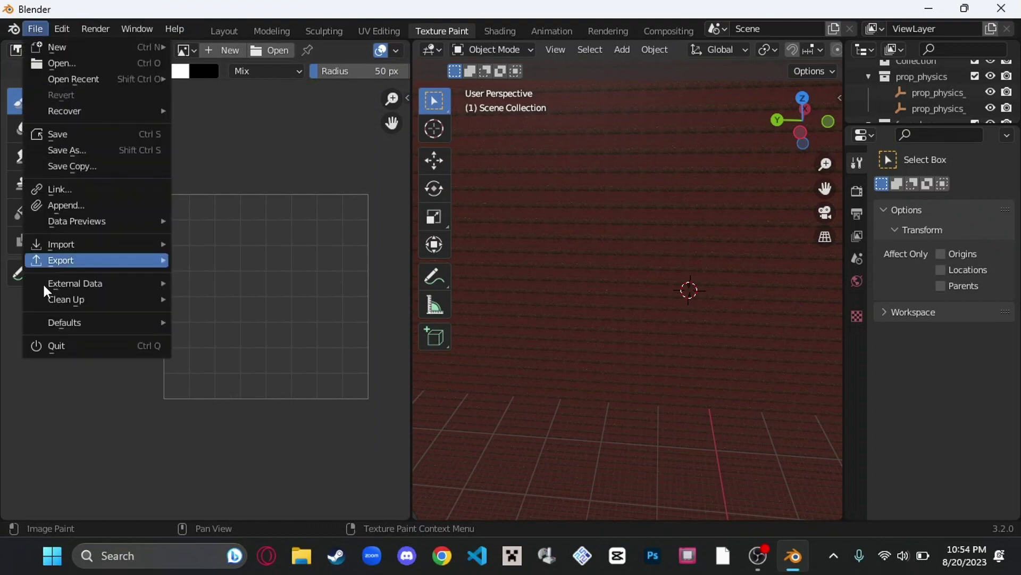
click(52, 347)
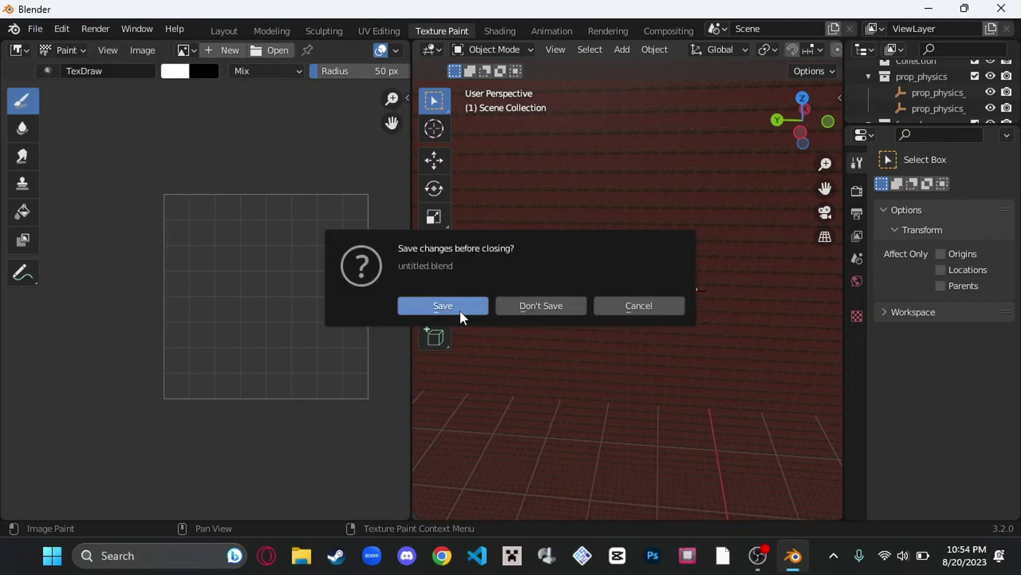
click(512, 308)
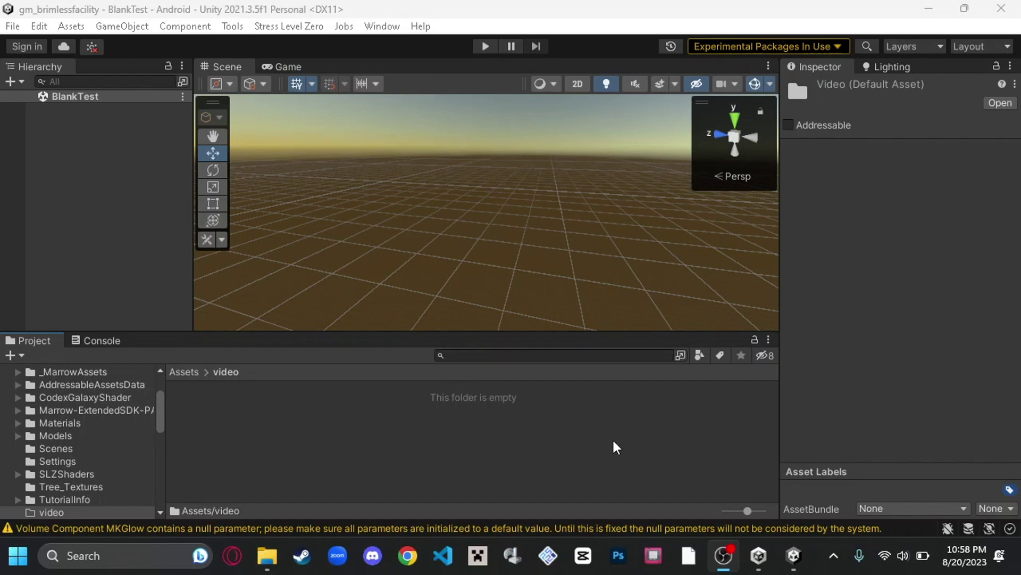
Step: In Unity, import gm_brimlessfacility.fbx from the Downloads test folder into the empty Assets/video folder, and close the File Explorer window
click(668, 412)
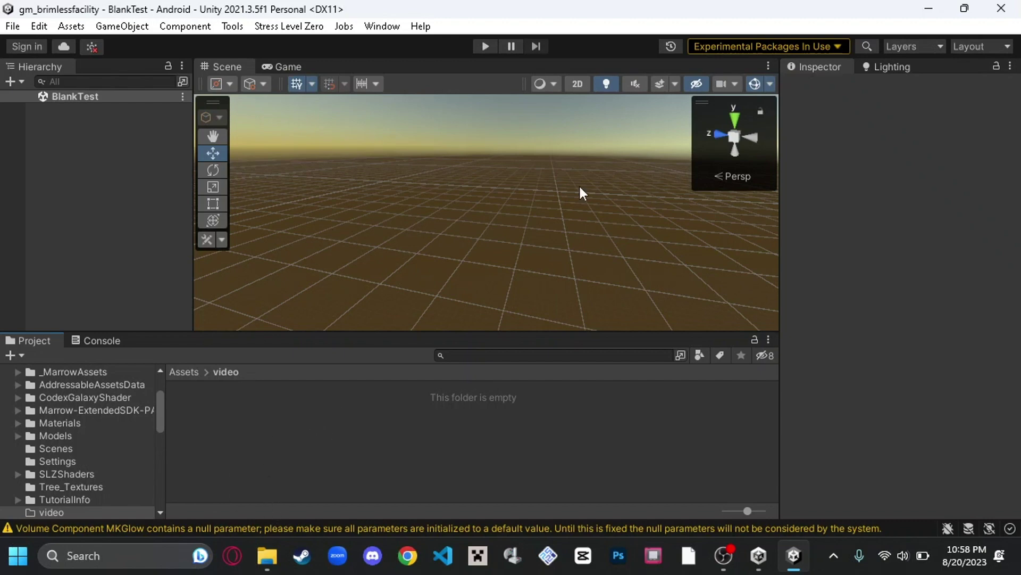
click(267, 556)
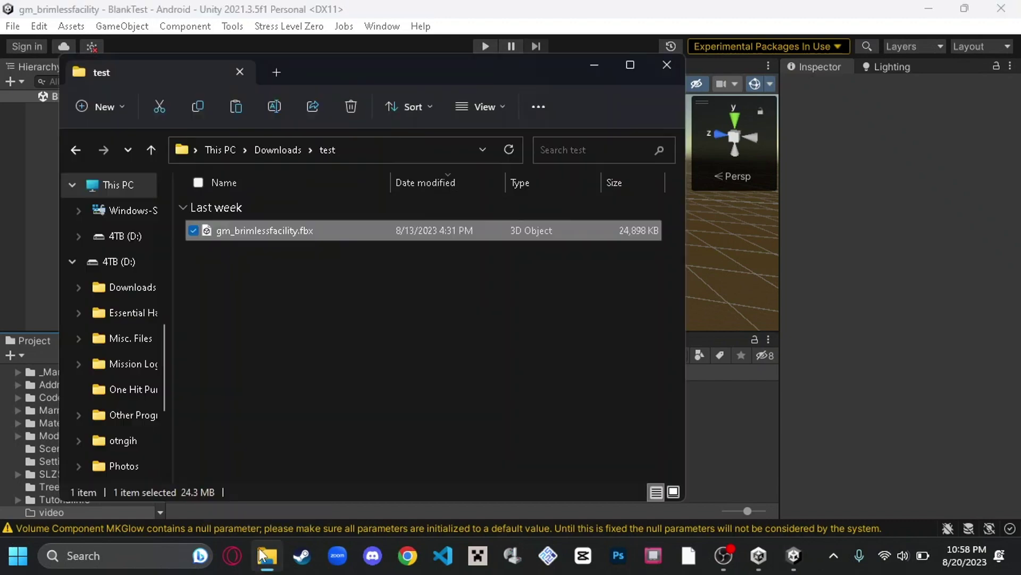
click(333, 316)
drag(374, 71, 926, 55)
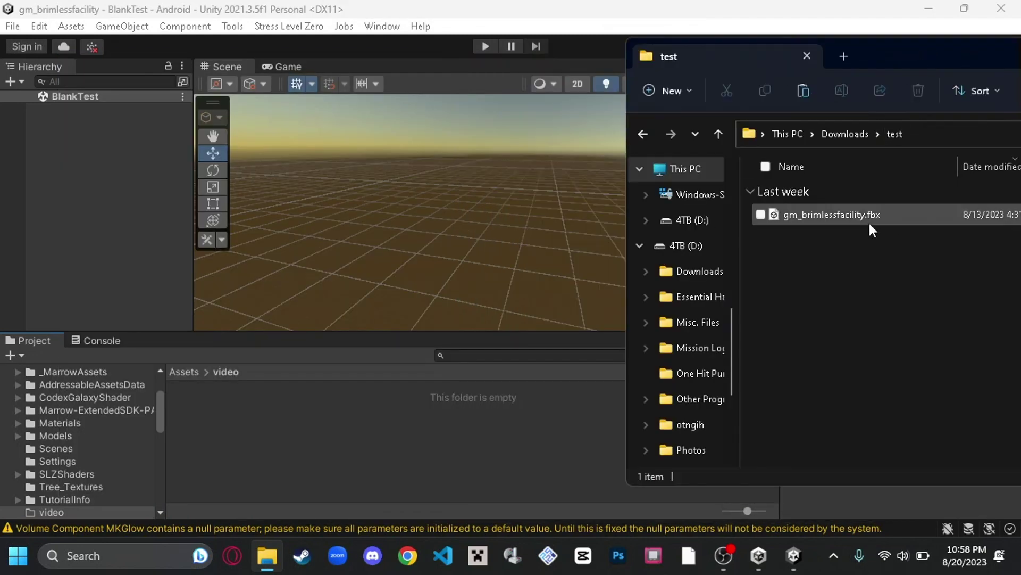
click(839, 215)
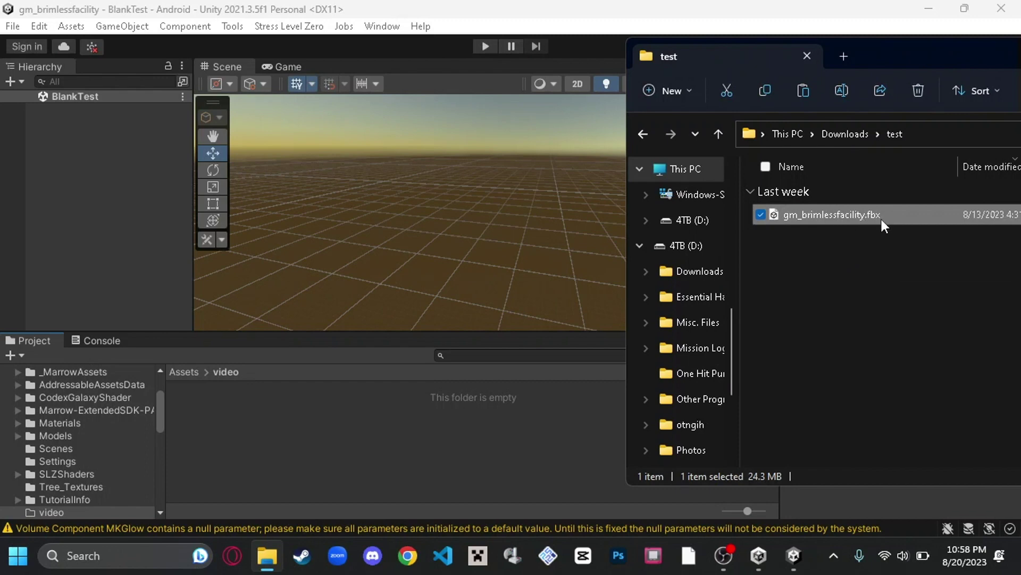
drag(883, 219, 488, 439)
drag(273, 426, 273, 426)
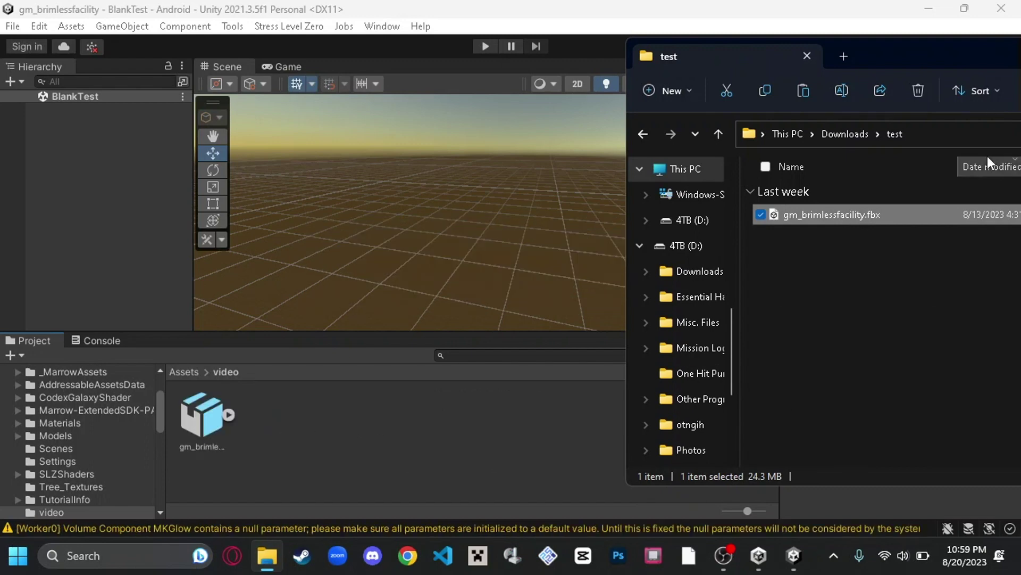
drag(920, 56, 470, 52)
click(784, 49)
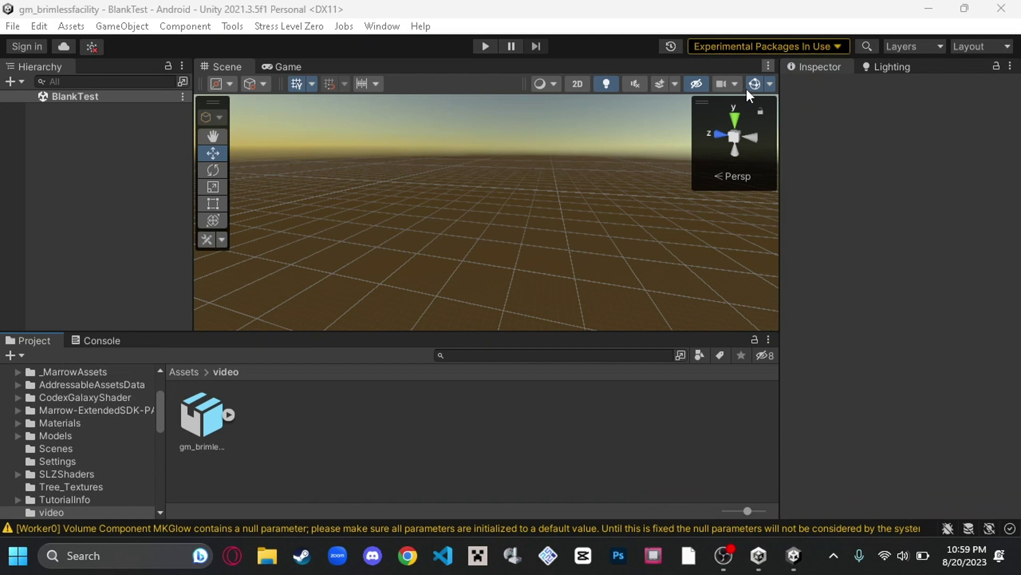
Step: Place the imported gm_brimlessfacility model in the BlankTest scene
click(202, 423)
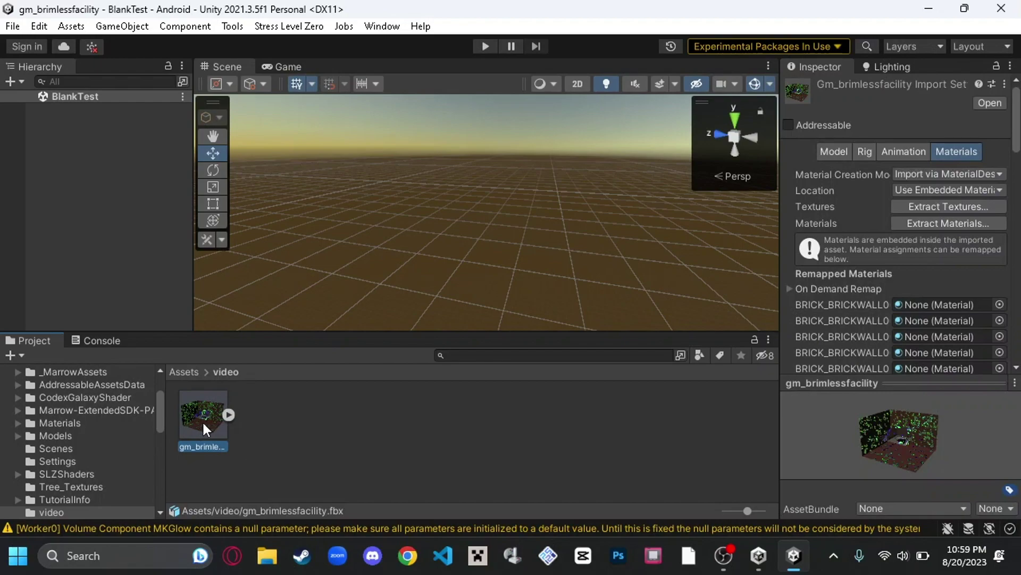
drag(202, 420, 505, 192)
right_drag(555, 246, 490, 215)
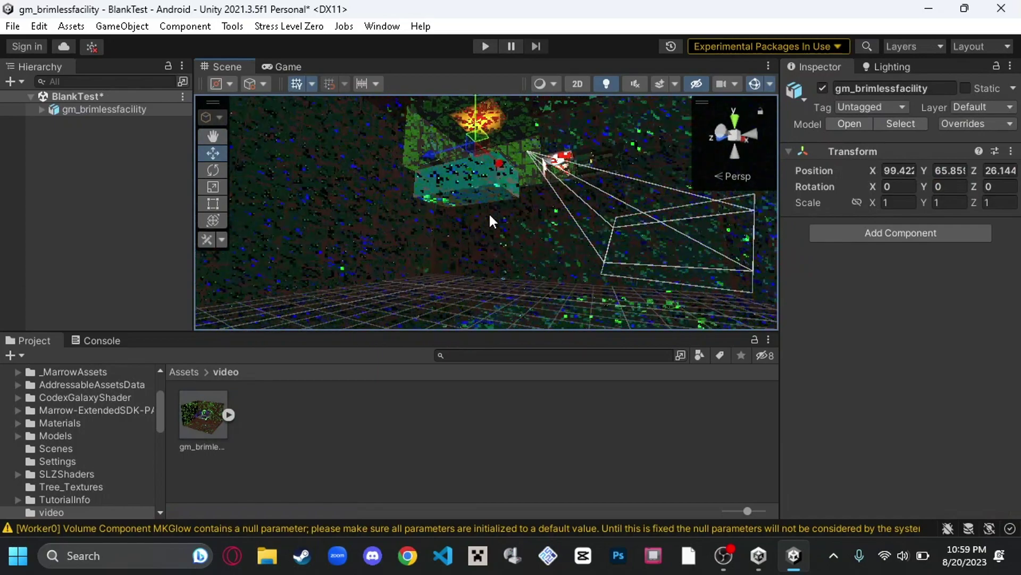
Step: Expand the gm_brimlessfacility object's children and completely unpack its prefab
click(42, 109)
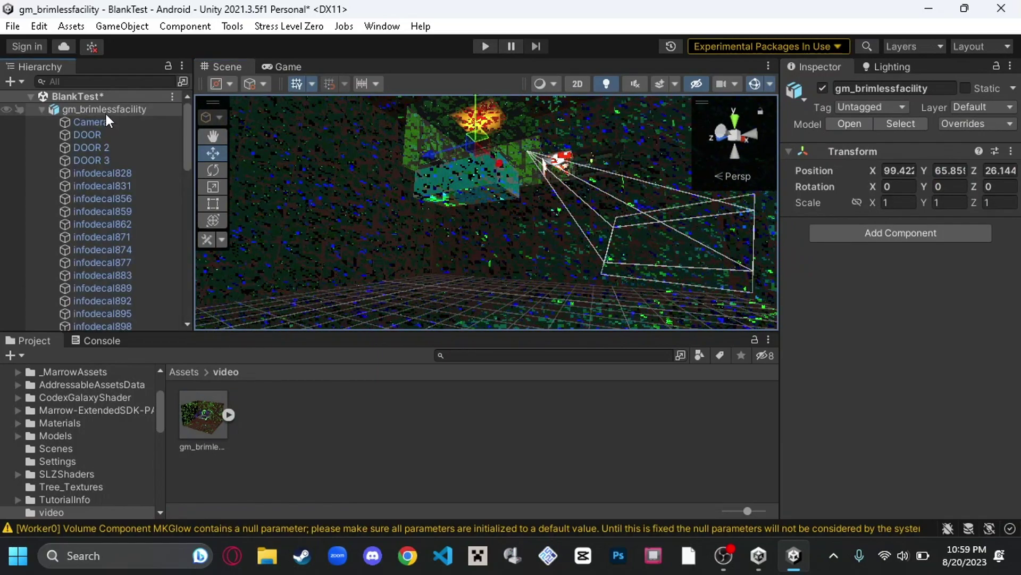
right_click(105, 110)
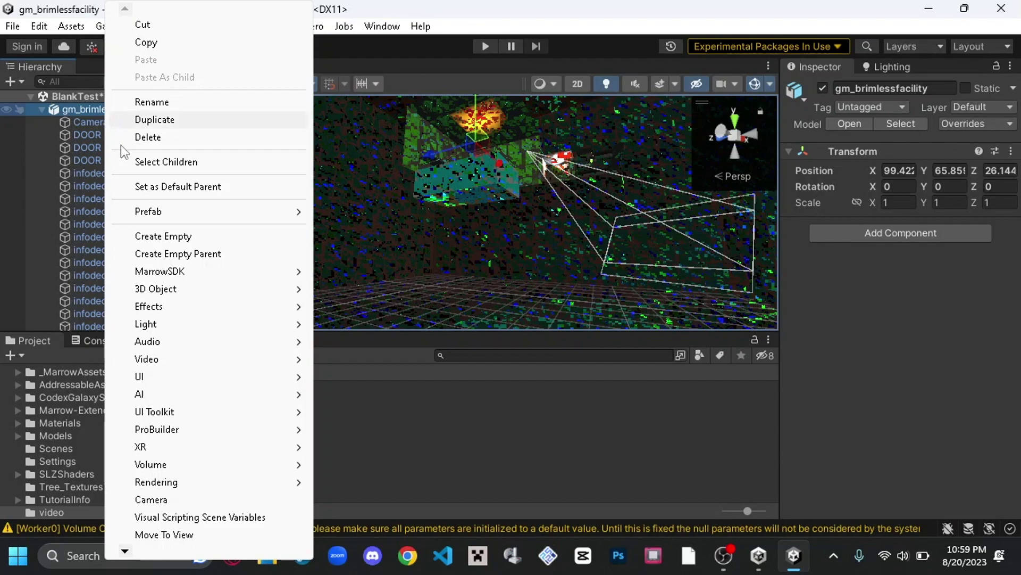
mouse_move(237, 211)
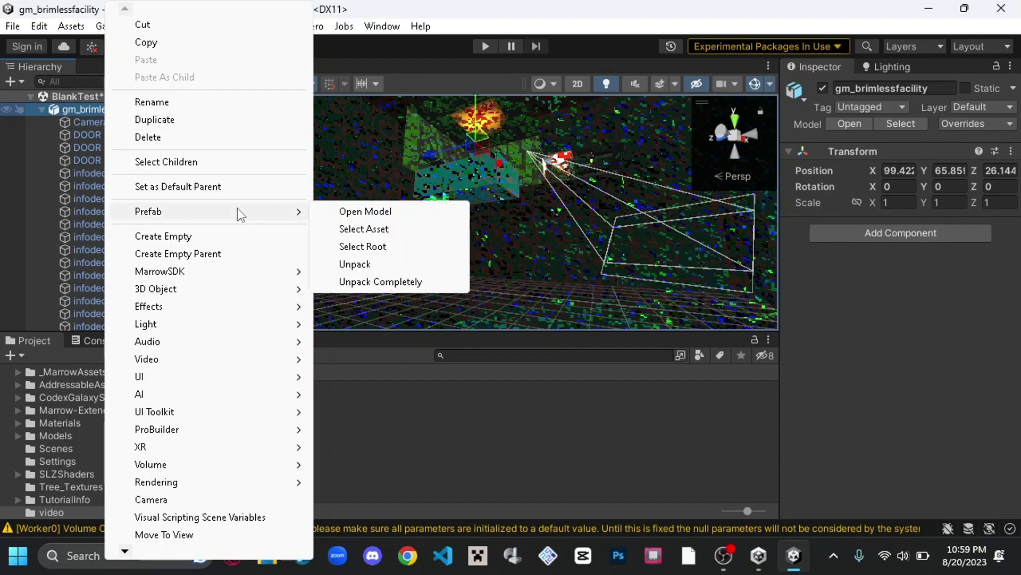
click(376, 282)
Step: Select all the map's decal objects, from infodecal828 through infodecal10692, to highlight them in the scene
mouse_move(531, 230)
right_down()
mouse_move(497, 136)
mouse_move(470, 117)
mouse_move(412, 278)
mouse_move(369, 299)
mouse_move(367, 316)
mouse_move(237, 352)
mouse_move(58, 356)
mouse_move(911, 373)
mouse_move(882, 387)
mouse_move(714, 369)
mouse_move(481, 428)
mouse_move(439, 297)
mouse_move(422, 279)
mouse_move(528, 243)
right_up()
key(w)
right_drag(520, 206, 894, 182)
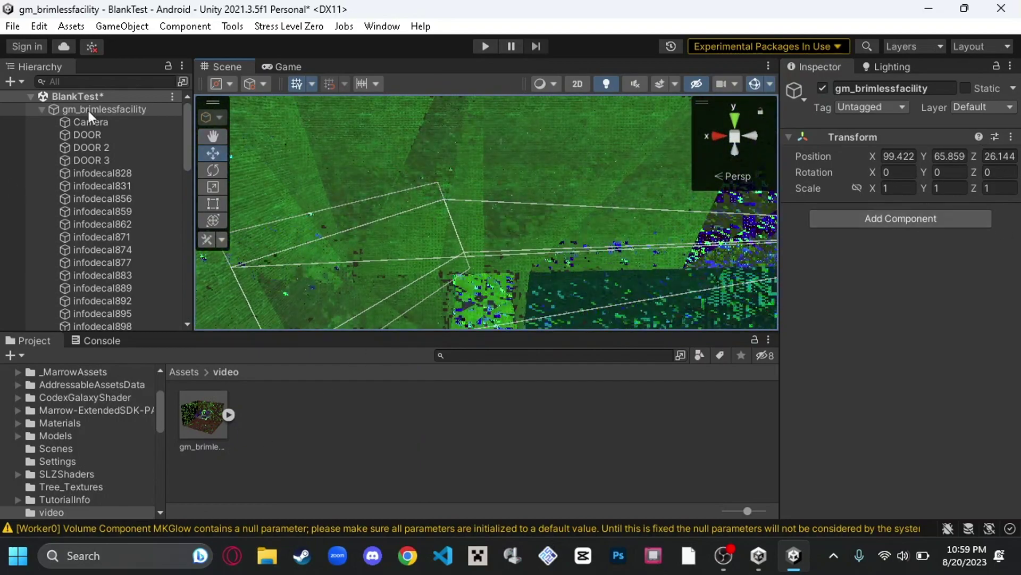
click(109, 177)
scroll(144, 212, down, 1)
scroll(144, 213, down, 10)
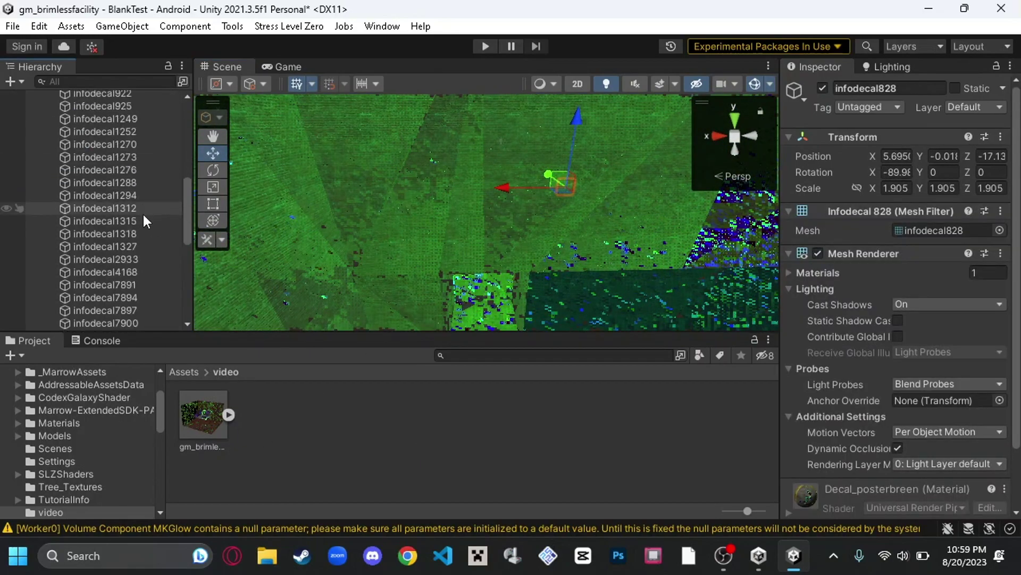
shift+click(122, 146)
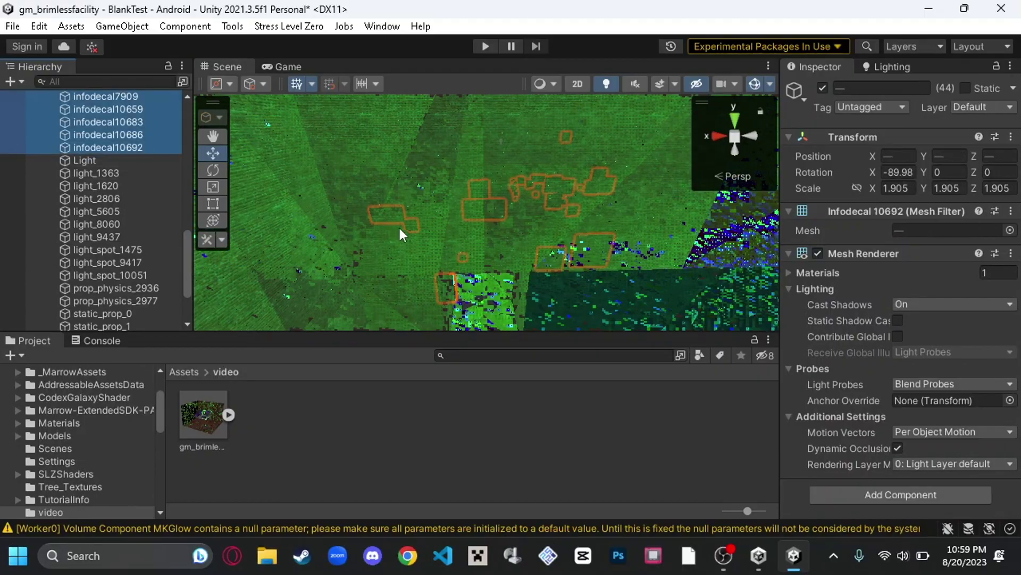
Step: Examine where the selected decals sit on the walls and doors throughout the map's rooms
alt+drag(398, 226, 483, 214)
right_drag(482, 214, 261, 244)
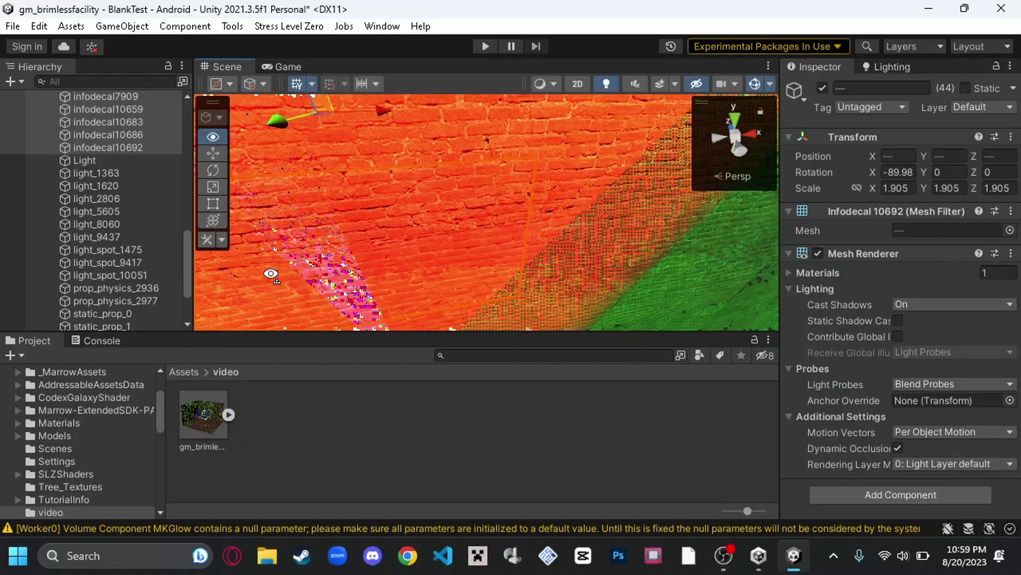
right_drag(979, 333, 208, 210)
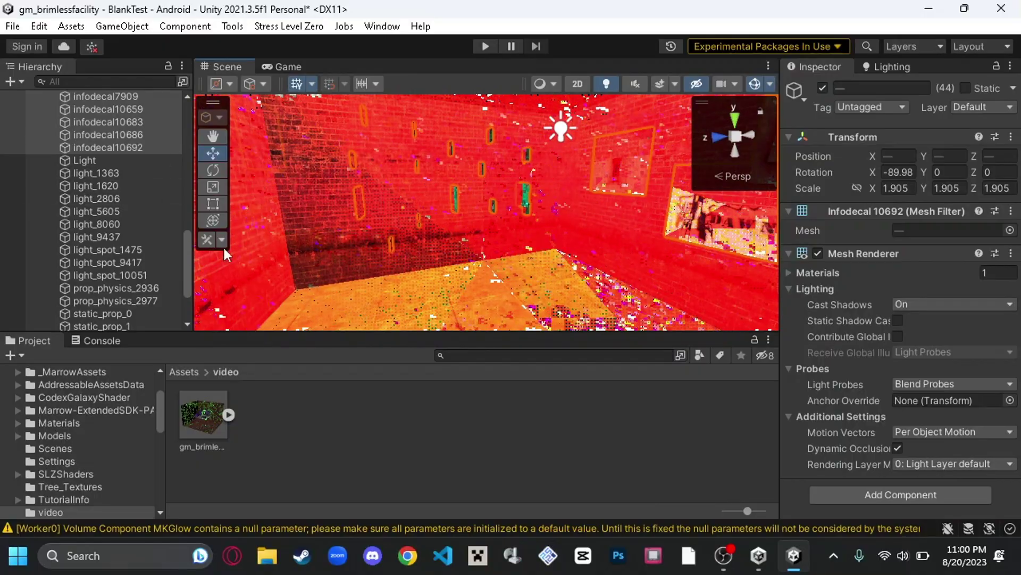
right_drag(396, 219, 447, 221)
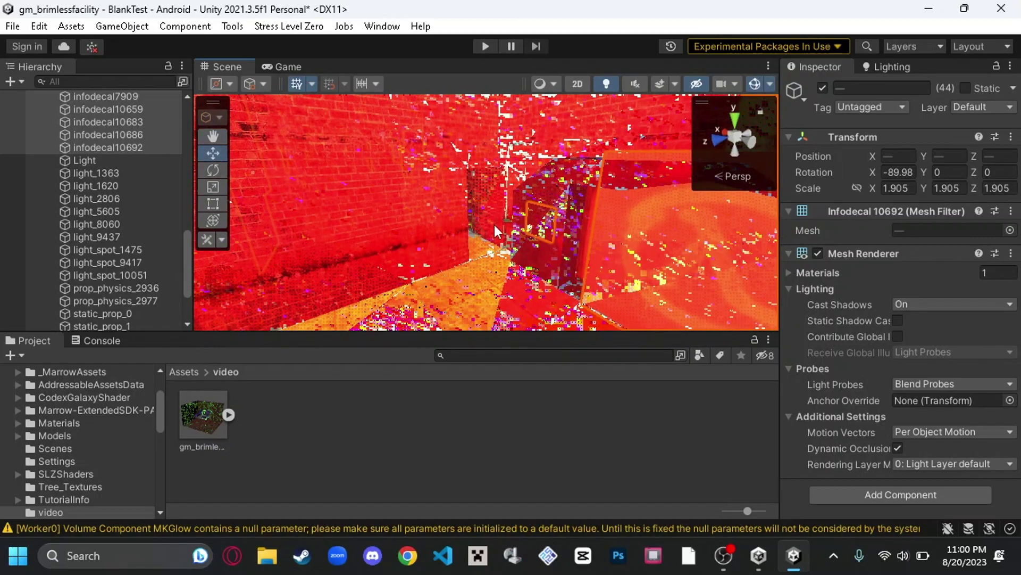
right_drag(395, 201, 585, 175)
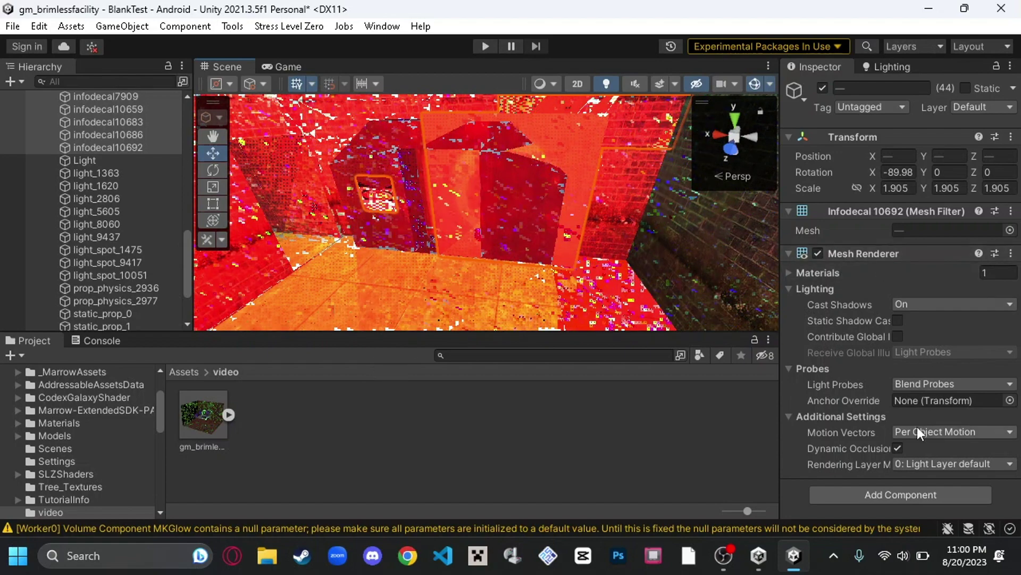
right_drag(498, 173, 425, 199)
key(w)
key(w)
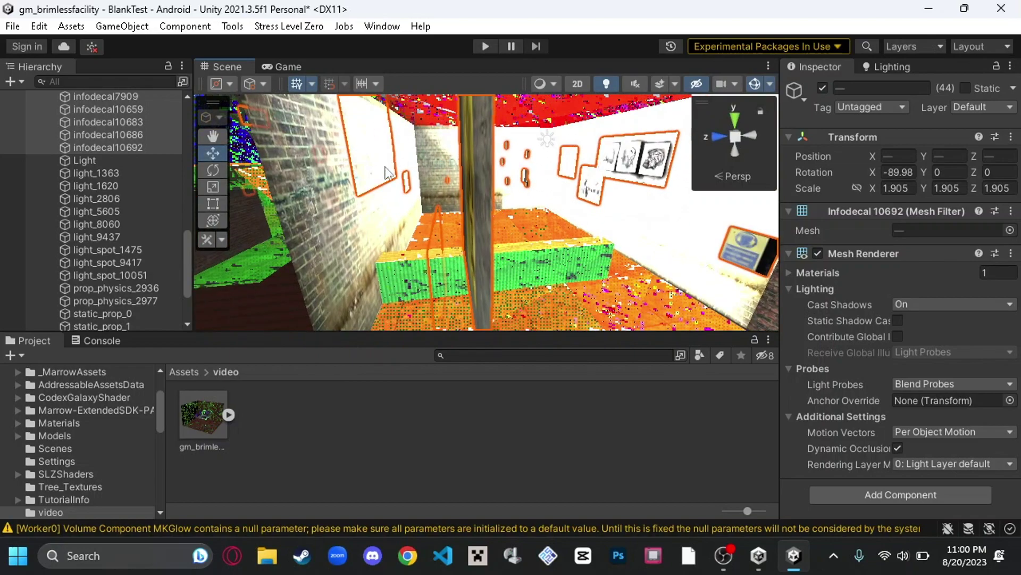
right_drag(458, 236, 514, 189)
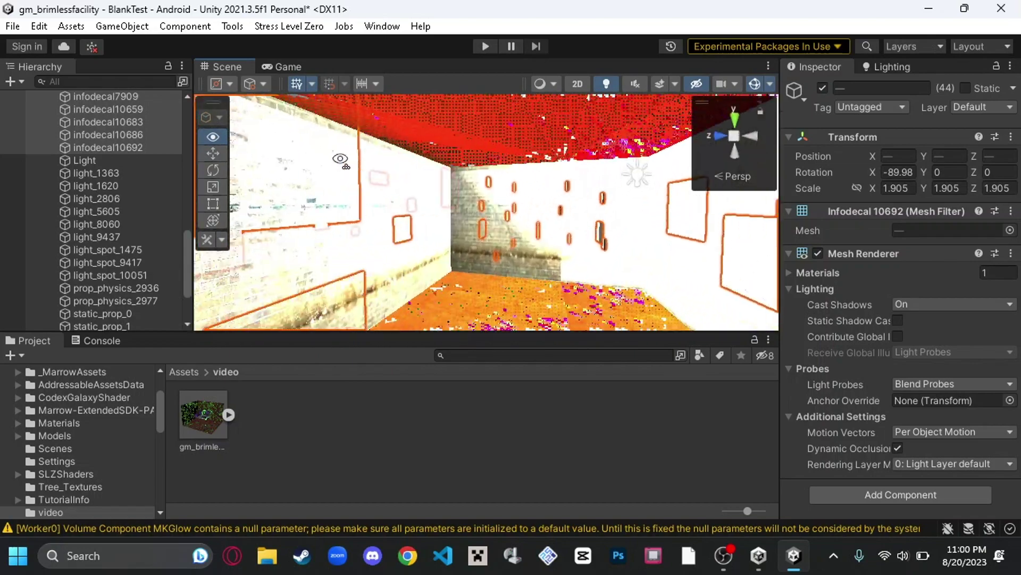
right_drag(341, 158, 393, 152)
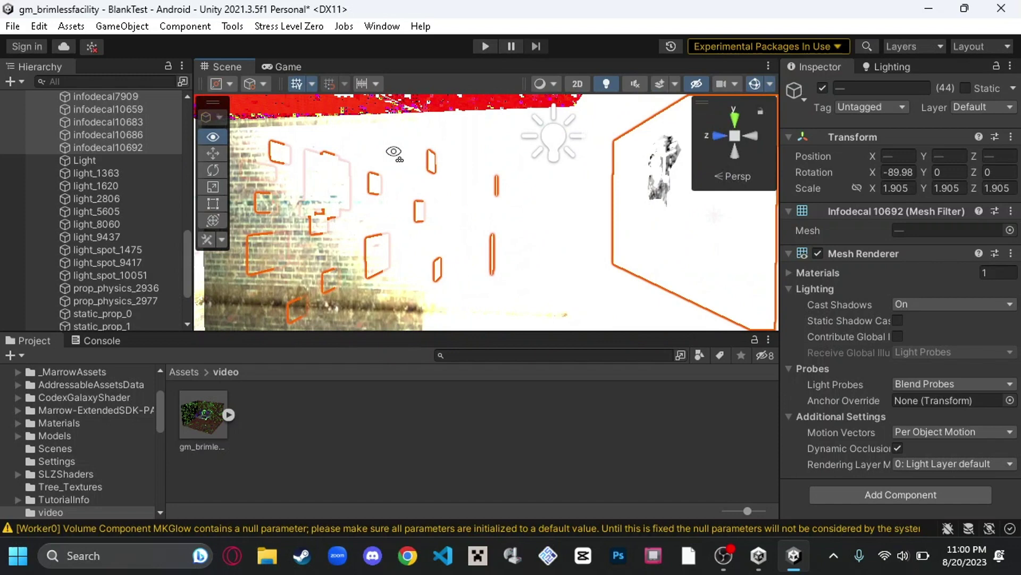
Step: Inspect the emission settings of the imported point lights, including light_1363 and light_9437, and how they light the rooms
click(556, 141)
scroll(846, 314, down, 4)
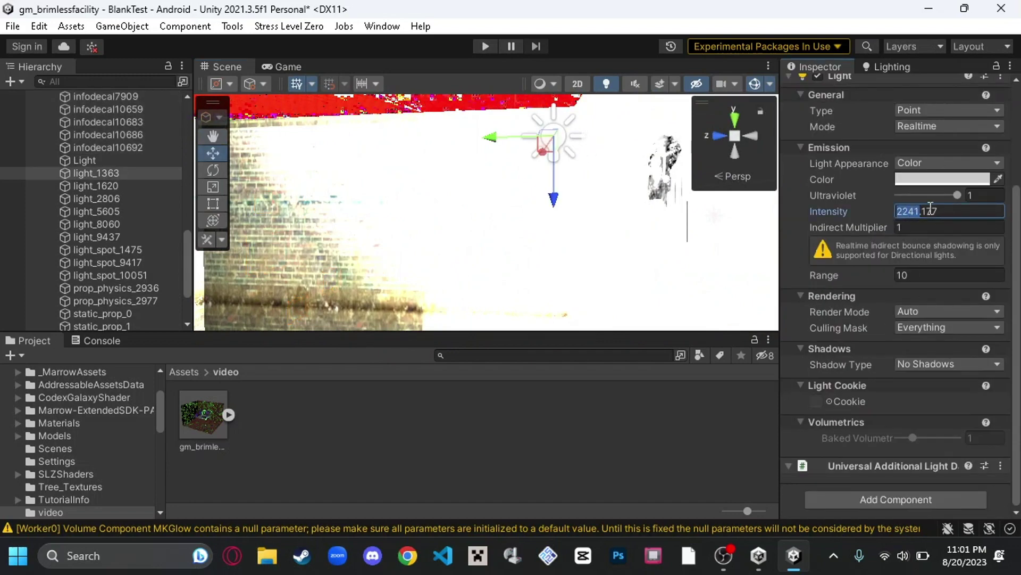
right_drag(695, 229, 230, 370)
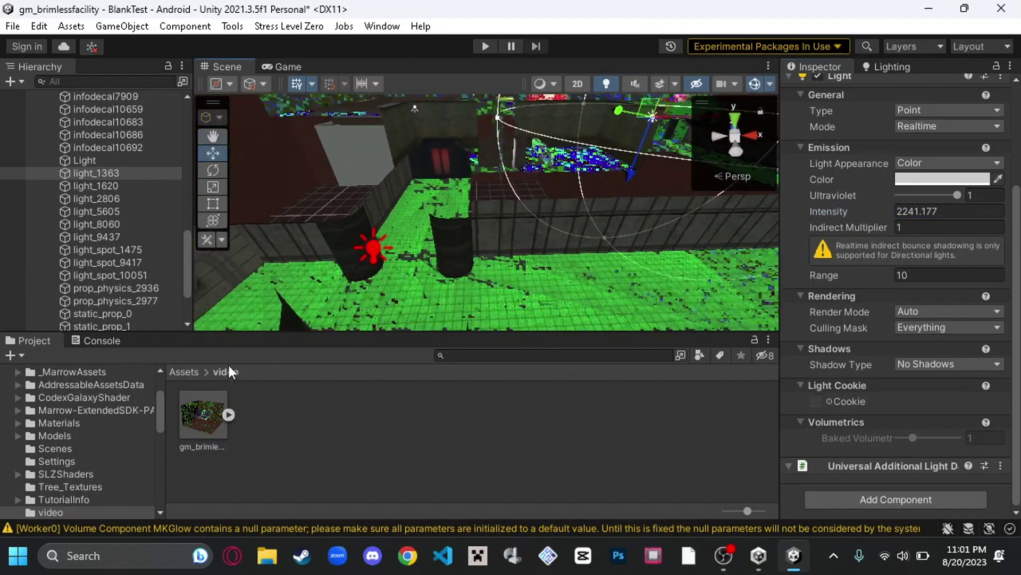
right_drag(417, 245, 551, 197)
right_drag(510, 228, 250, 180)
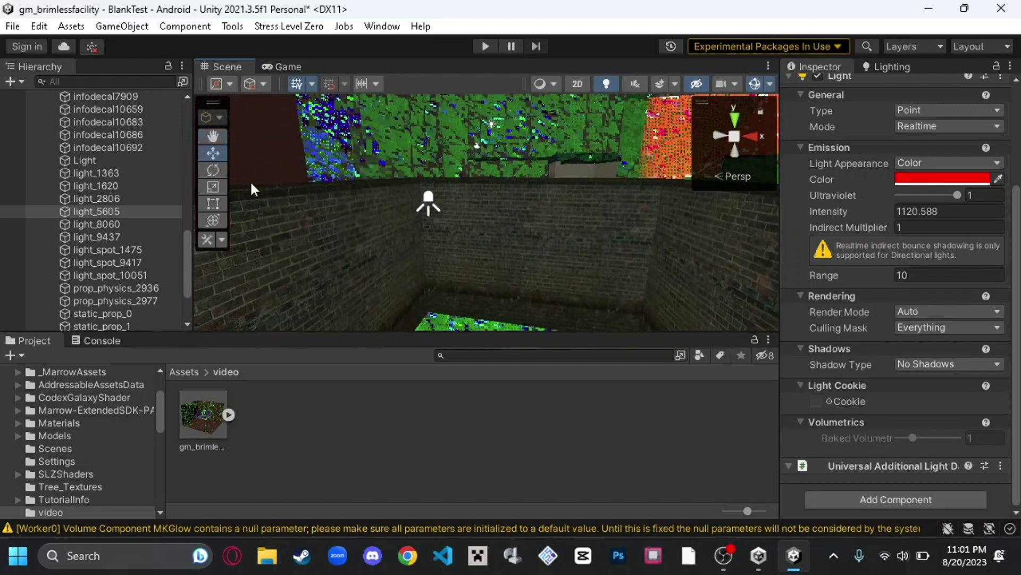
click(142, 235)
right_drag(383, 155, 681, 169)
right_drag(492, 157, 612, 234)
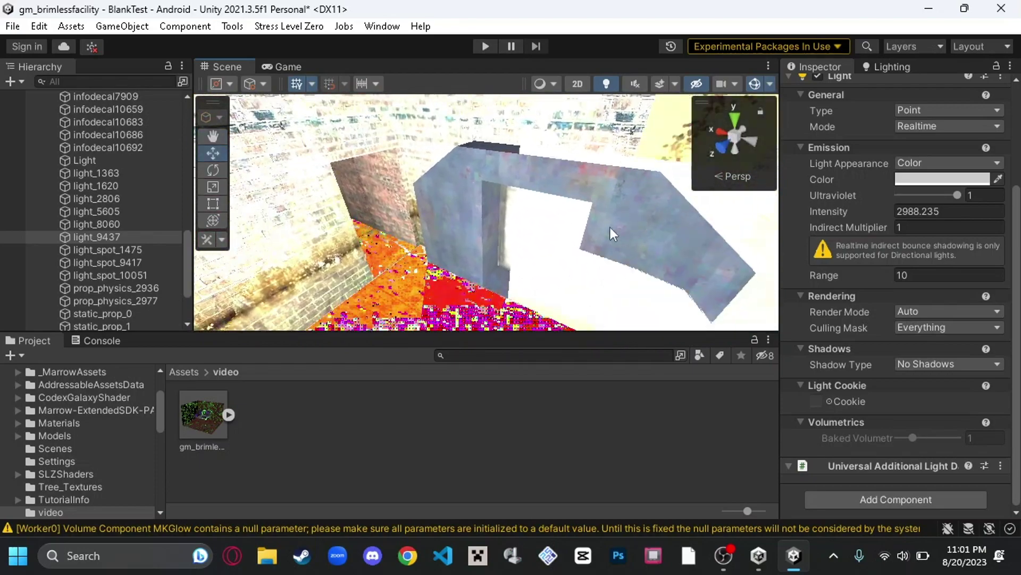
right_drag(484, 219, 599, 251)
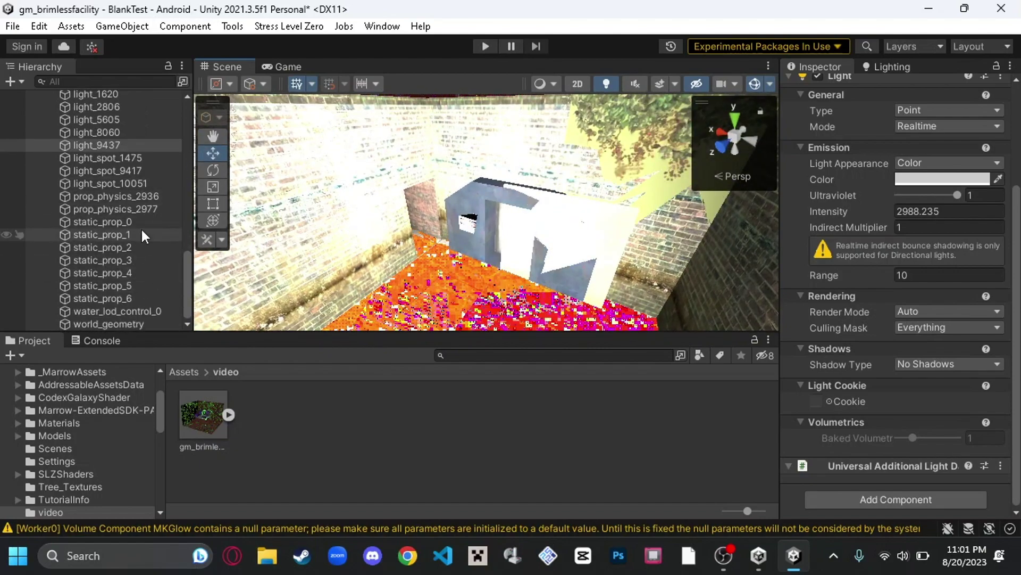
Step: Inspect the imported static props, including static_prop_5 and static_prop_4, and their locations in the map
click(140, 222)
shift+click(138, 297)
right_drag(351, 270, 910, 169)
right_drag(617, 207, 476, 232)
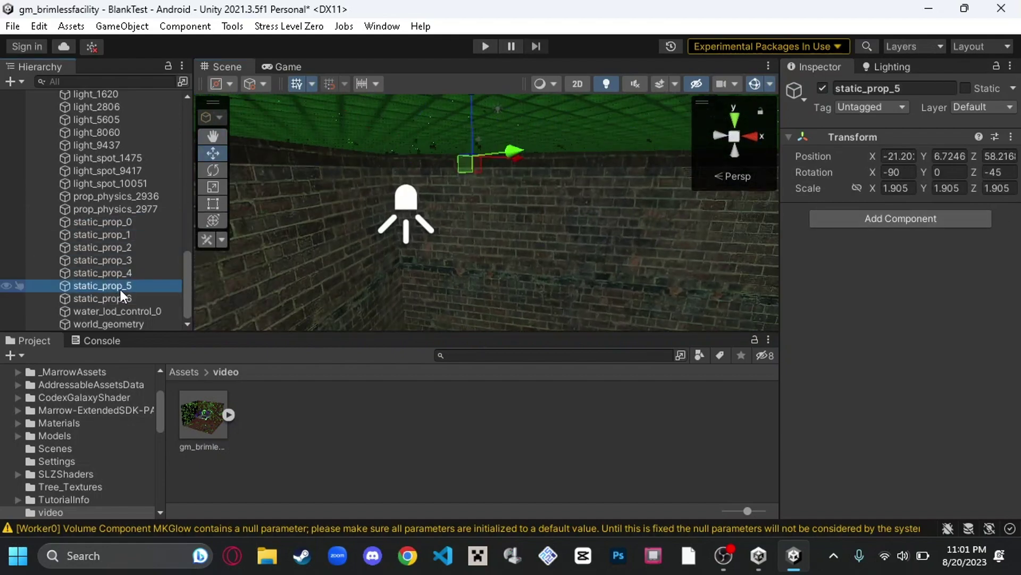
click(123, 271)
right_drag(404, 240, 403, 190)
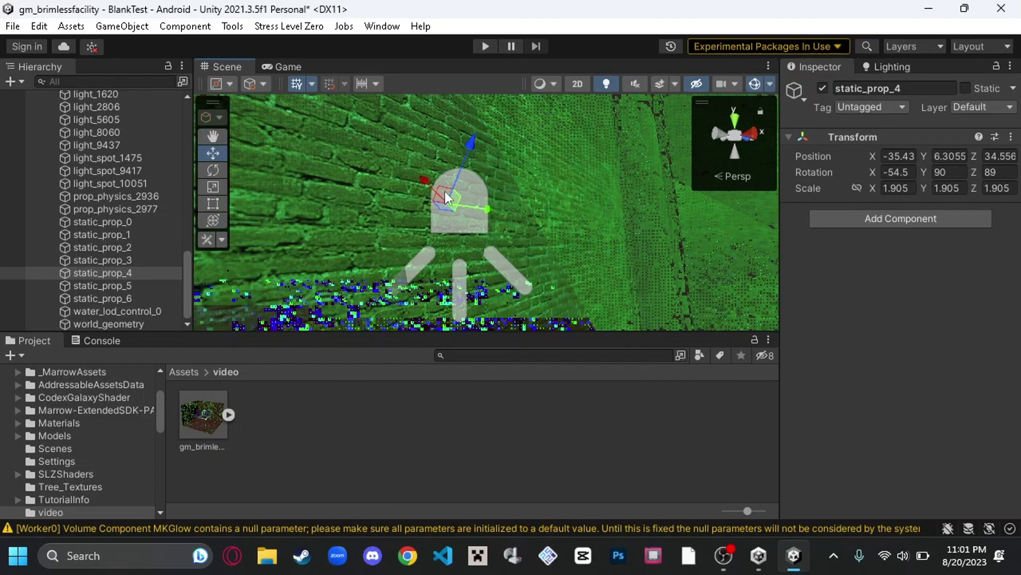
right_drag(377, 201, 657, 191)
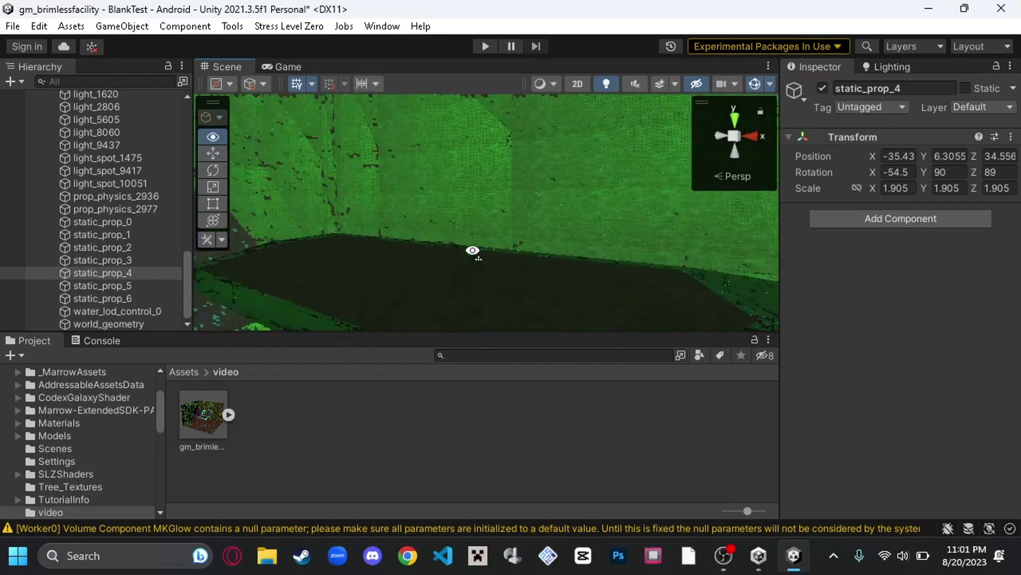
Step: Inspect the transforms and map locations of static_prop_0 and prop_physics_2977
right_drag(454, 407, 367, 315)
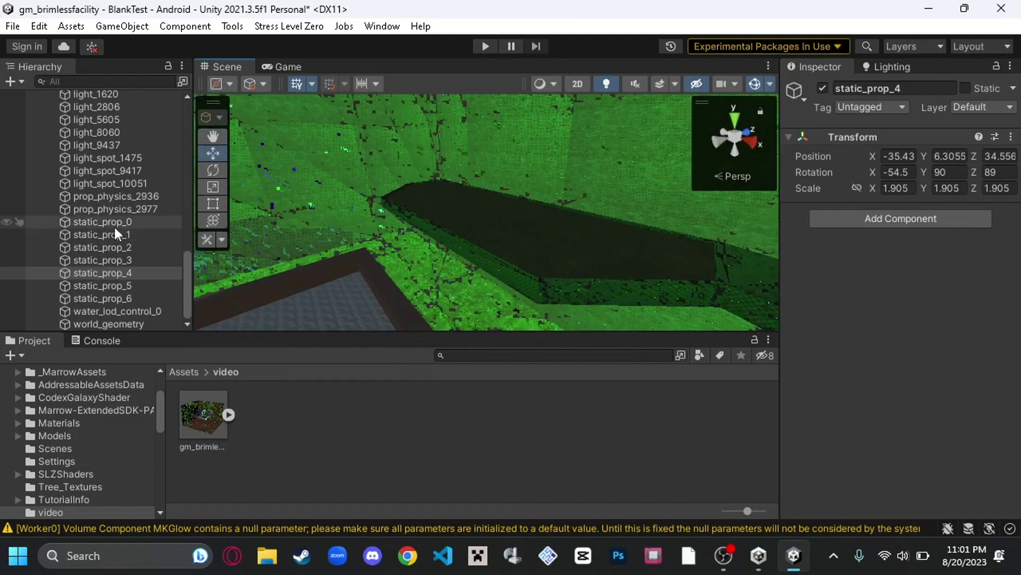
click(132, 221)
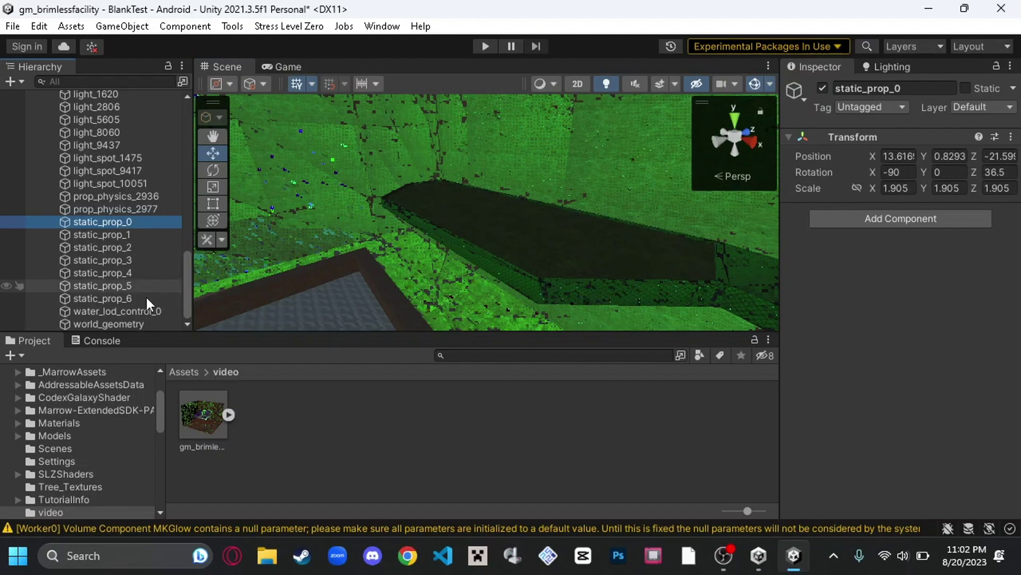
right_drag(401, 211, 574, 218)
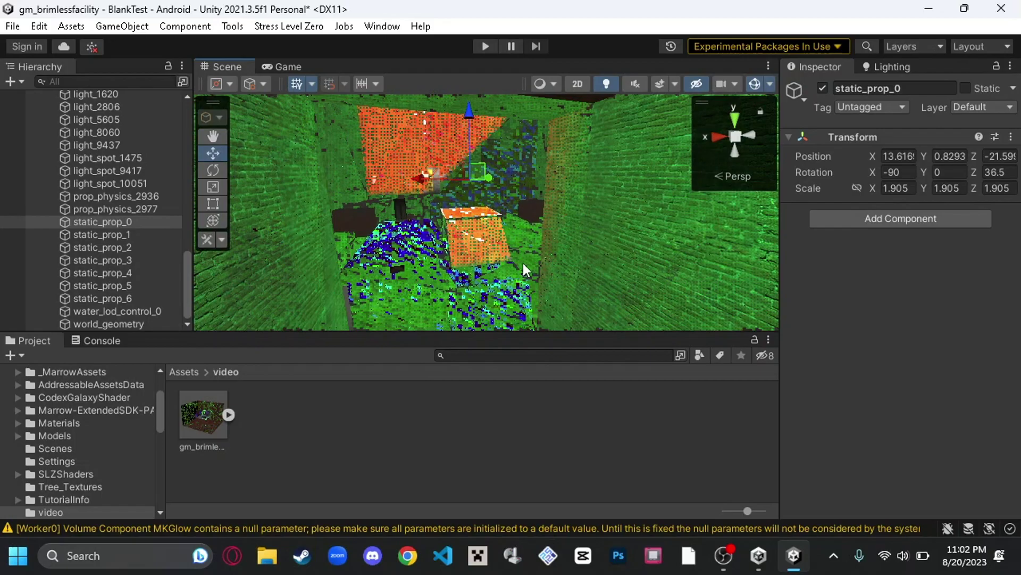
right_drag(523, 263, 568, 299)
click(152, 209)
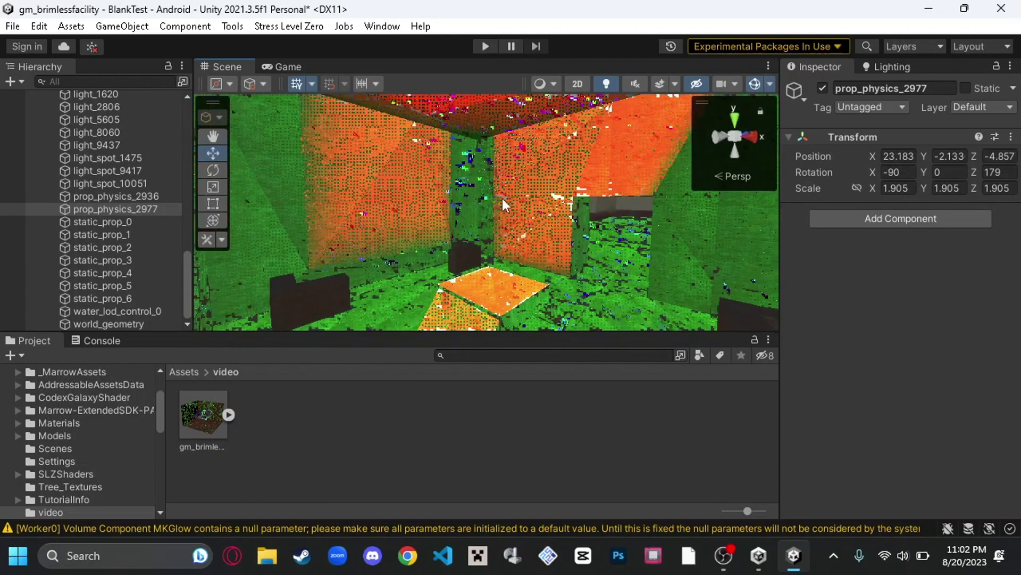
Step: Inspect the water_lod_control_0 and world_geometry objects and view the map from outside
click(117, 311)
click(130, 322)
key(s)
right_drag(436, 231, 367, 251)
Step: Delete all the map's door, decal, light, prop and water control objects, from DOOR through water_lod_control_0
click(165, 308)
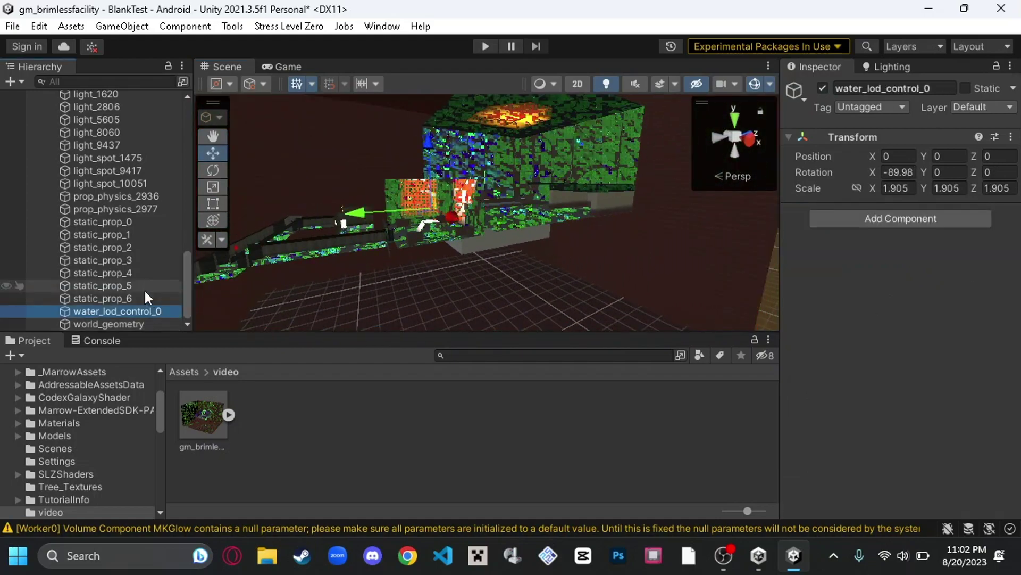
scroll(144, 293, up, 15)
scroll(128, 224, up, 2)
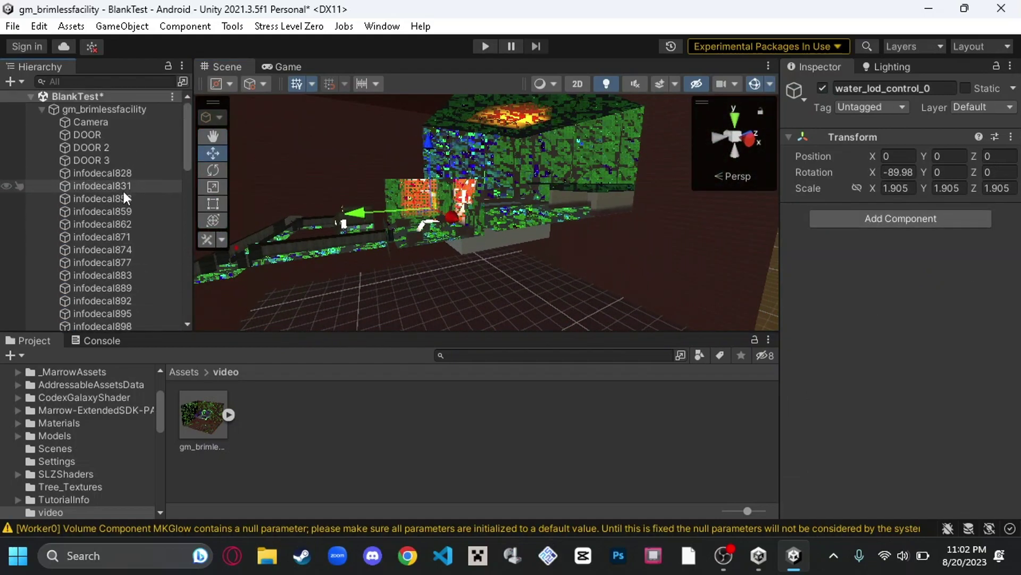
shift+click(104, 137)
scroll(121, 204, down, 20)
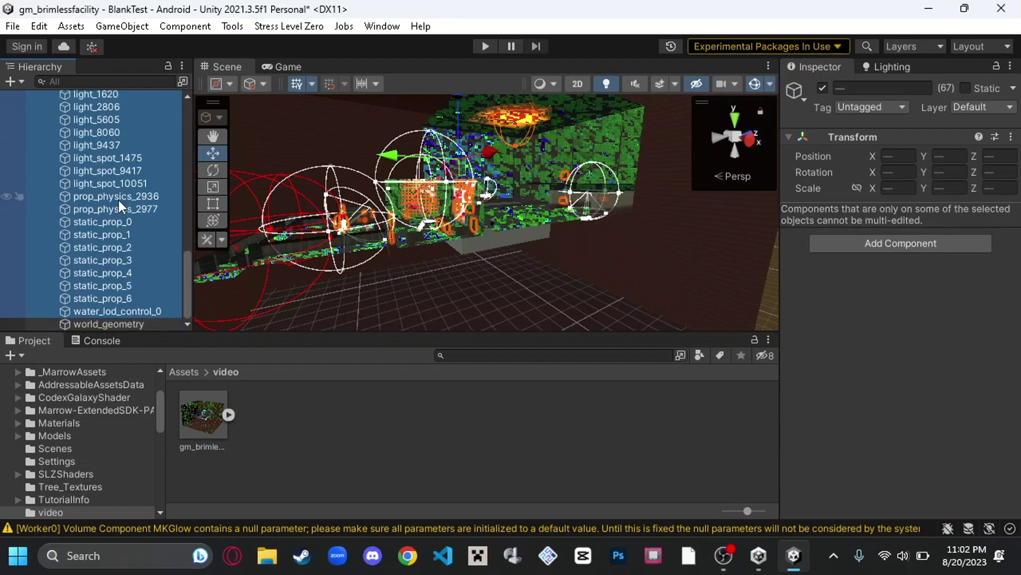
right_click(139, 298)
click(181, 136)
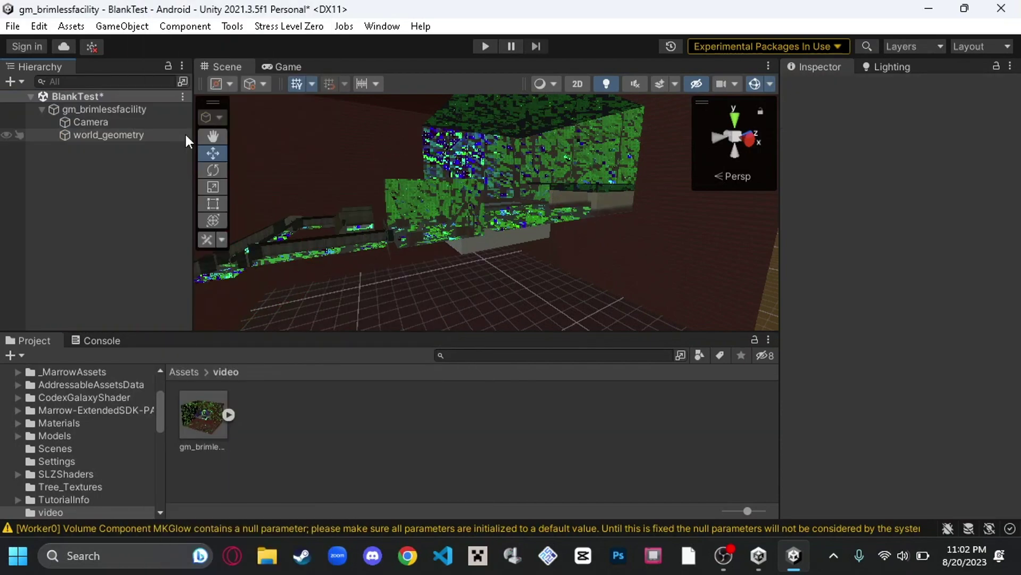
Step: Delete the imported Camera object from gm_brimlessfacility
right_drag(435, 218, 422, 202)
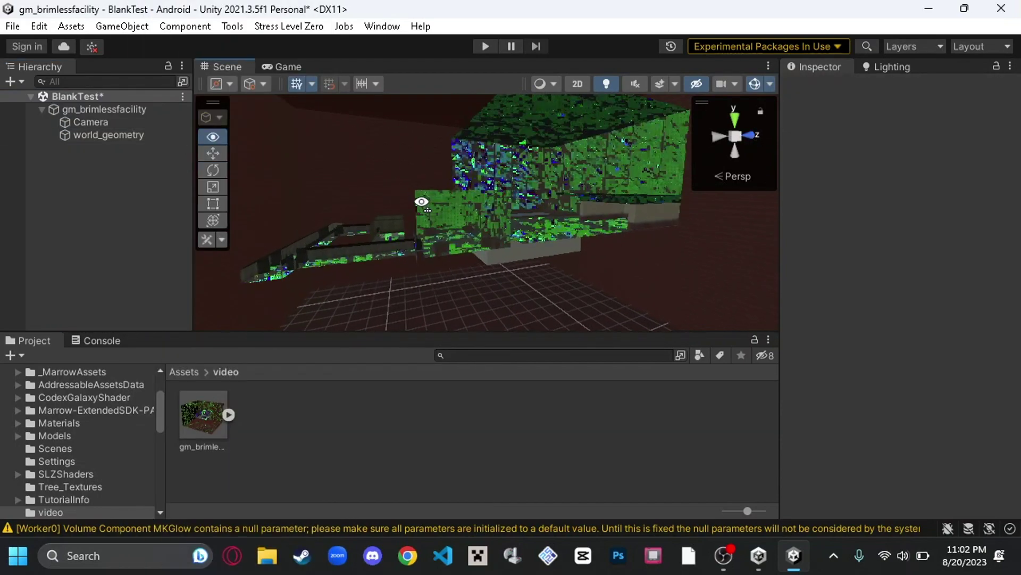
click(129, 123)
right_click(128, 123)
click(170, 136)
Step: Add a Mesh Collider component to the world_geometry object
click(120, 125)
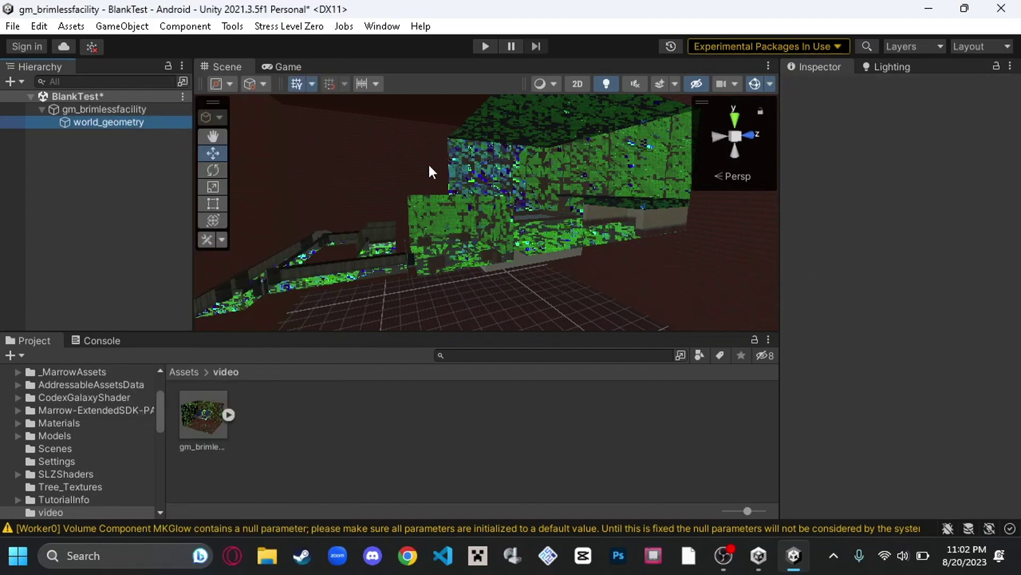
right_drag(431, 172, 298, 178)
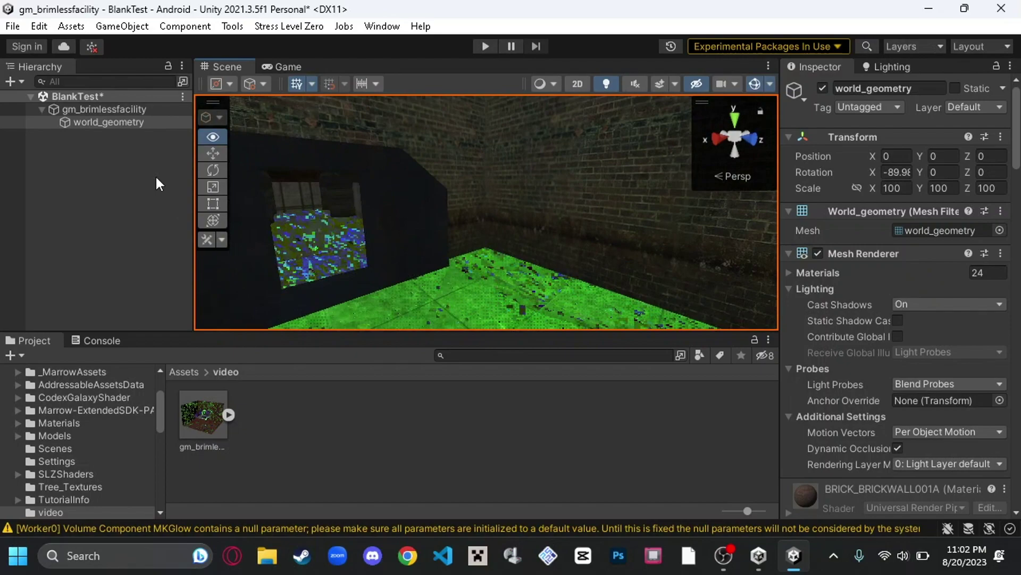
right_drag(156, 177, 724, 221)
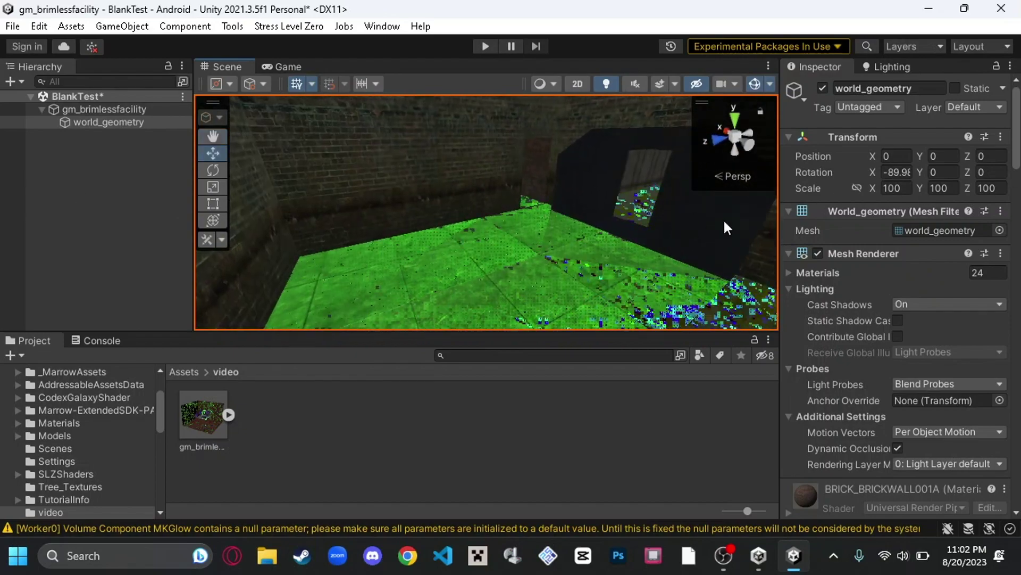
scroll(889, 203, down, 20)
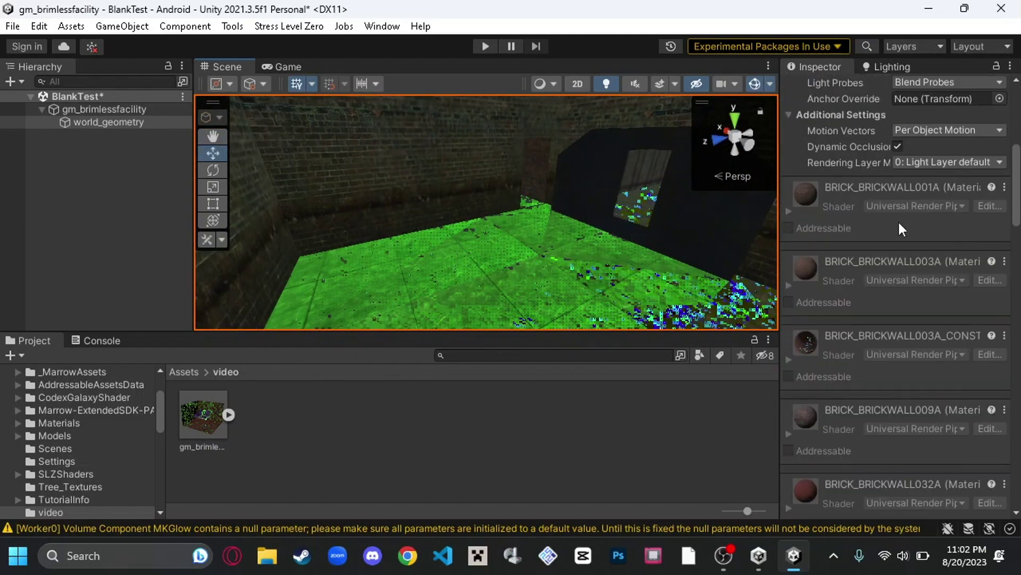
scroll(896, 240, down, 10)
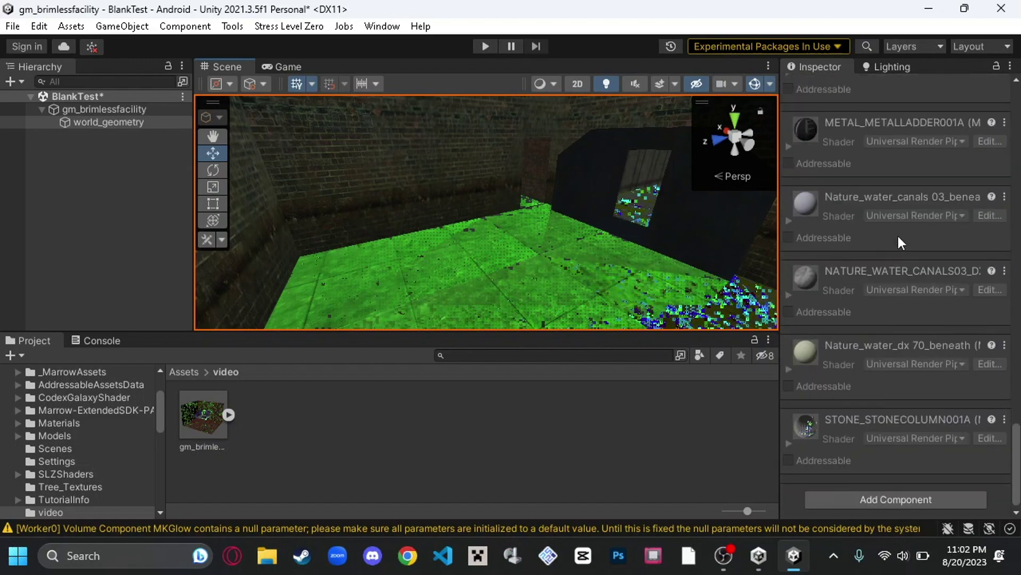
click(882, 500)
scroll(866, 495, down, 3)
click(856, 443)
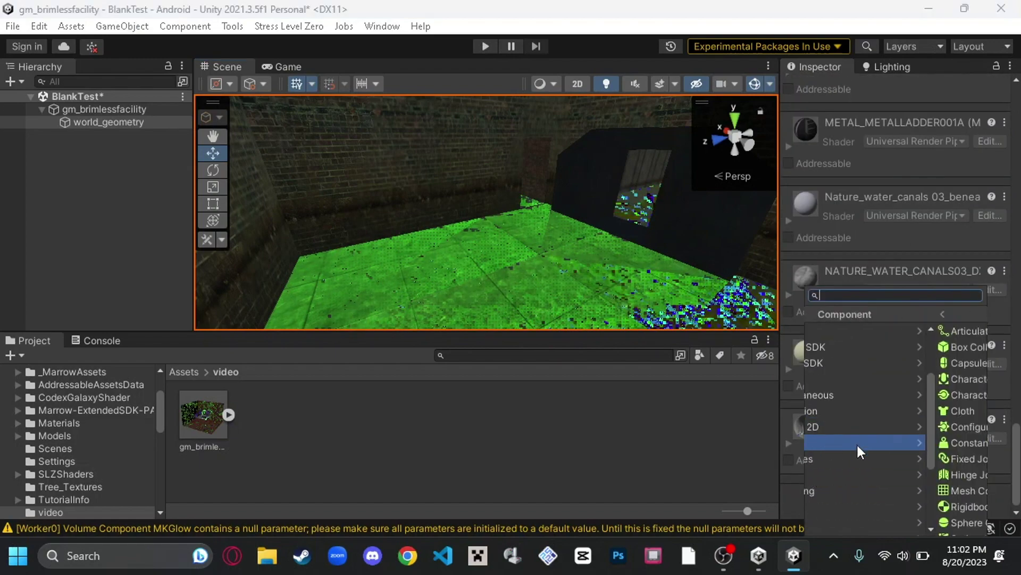
click(860, 490)
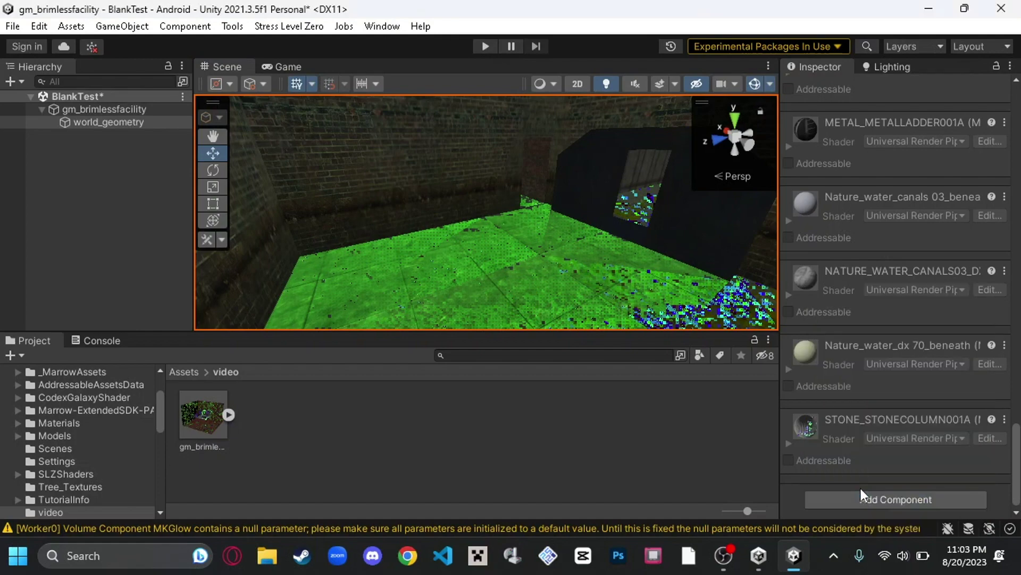
scroll(822, 337, up, 5)
scroll(875, 337, up, 15)
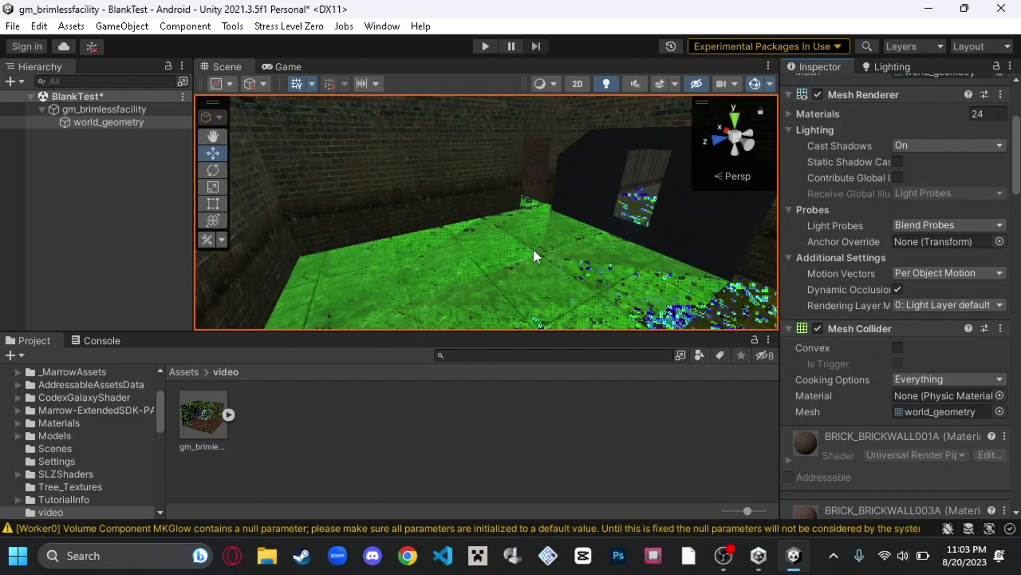
Step: Examine the remaining world geometry, including the brick rooms, doorways, water pool area and the map's exterior
right_drag(534, 250, 658, 254)
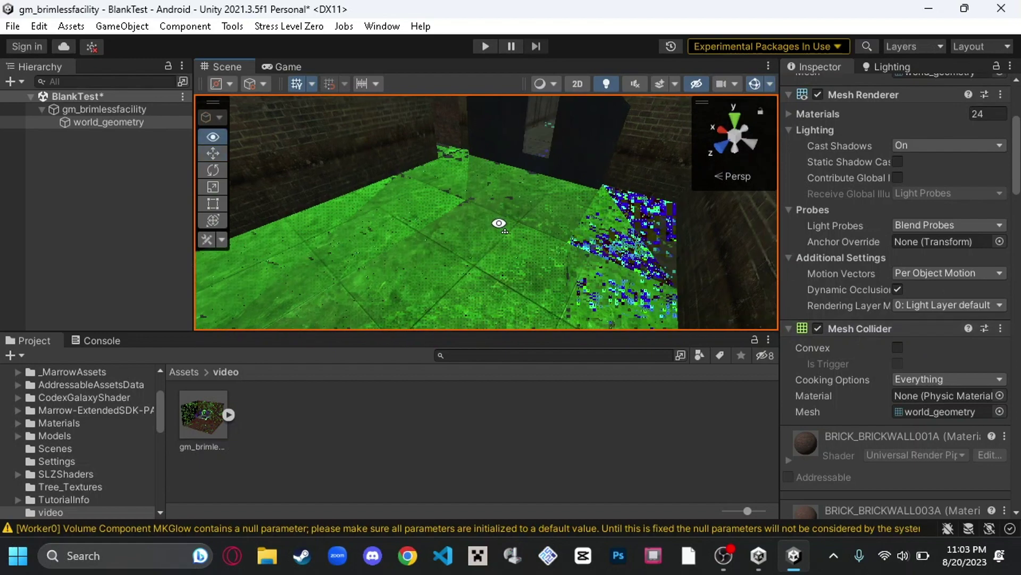
right_drag(499, 223, 559, 185)
right_drag(570, 224, 567, 173)
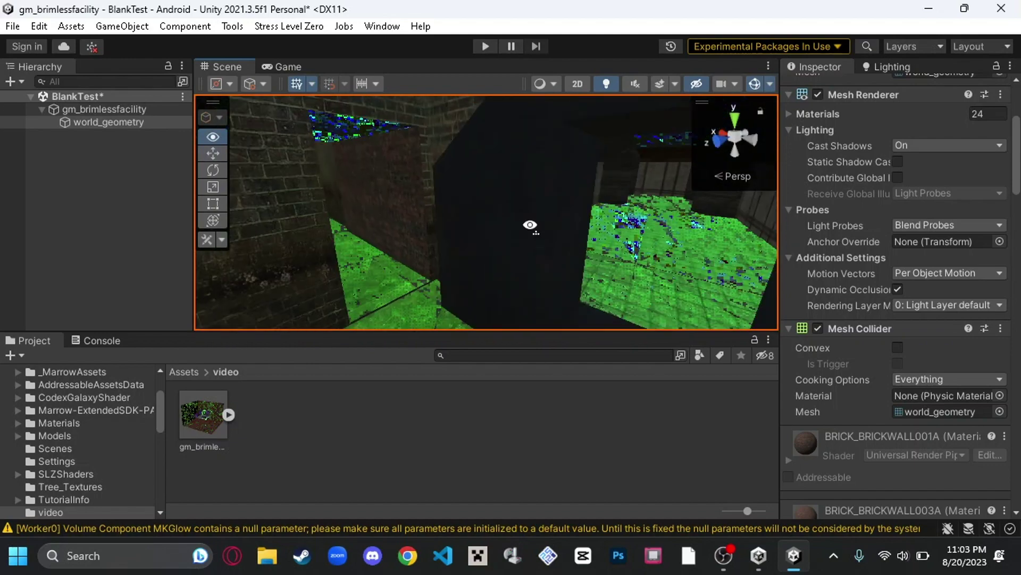
right_drag(480, 231, 580, 223)
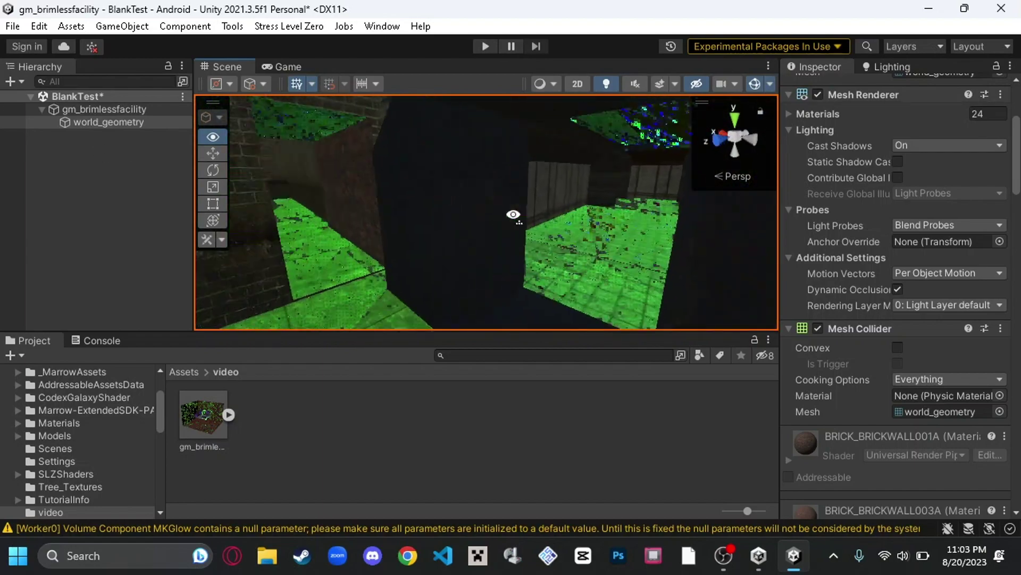
right_drag(481, 213, 279, 213)
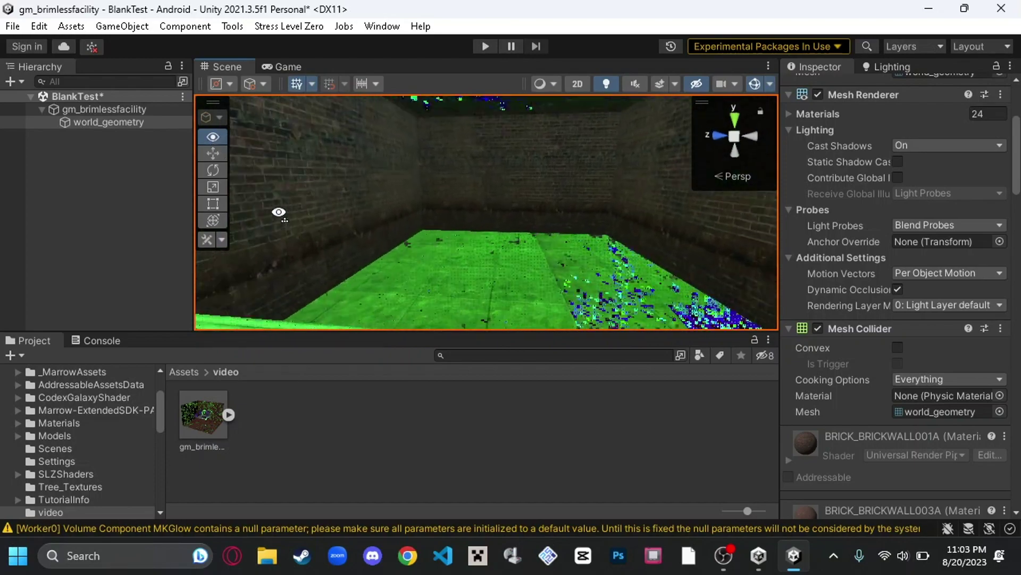
right_drag(759, 240, 181, 212)
key(a)
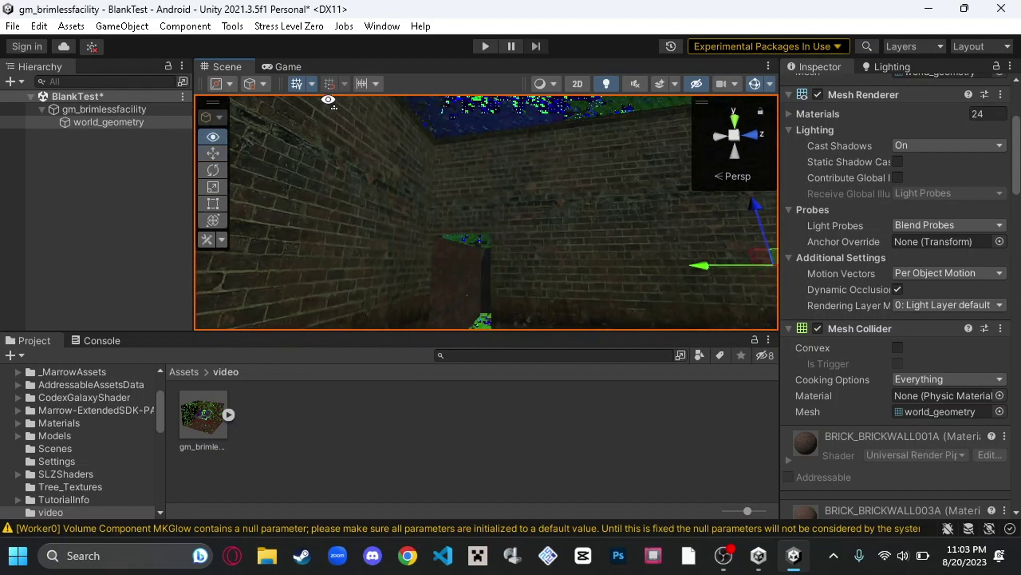
right_drag(285, 128, 427, 166)
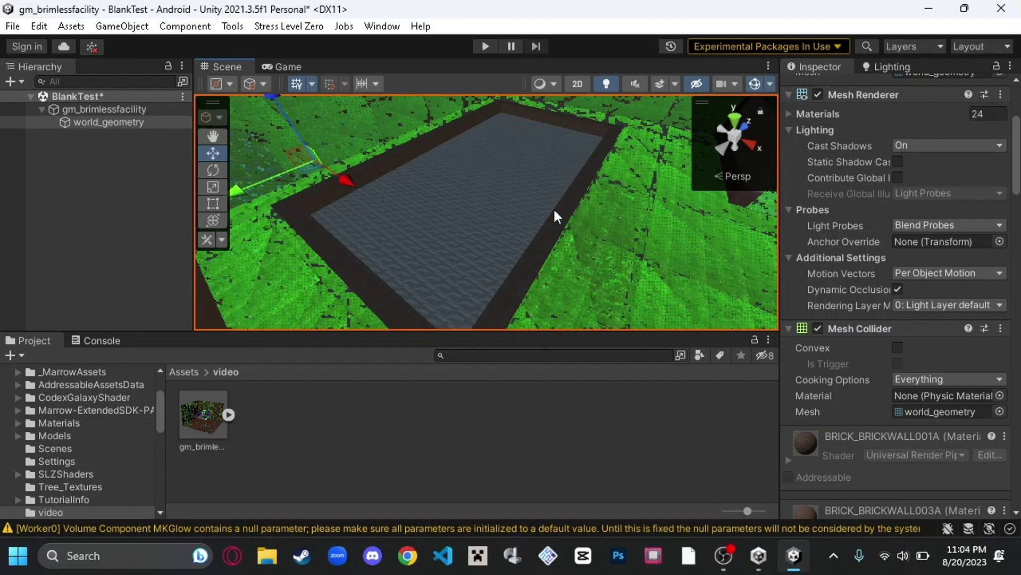
right_drag(554, 211, 744, 223)
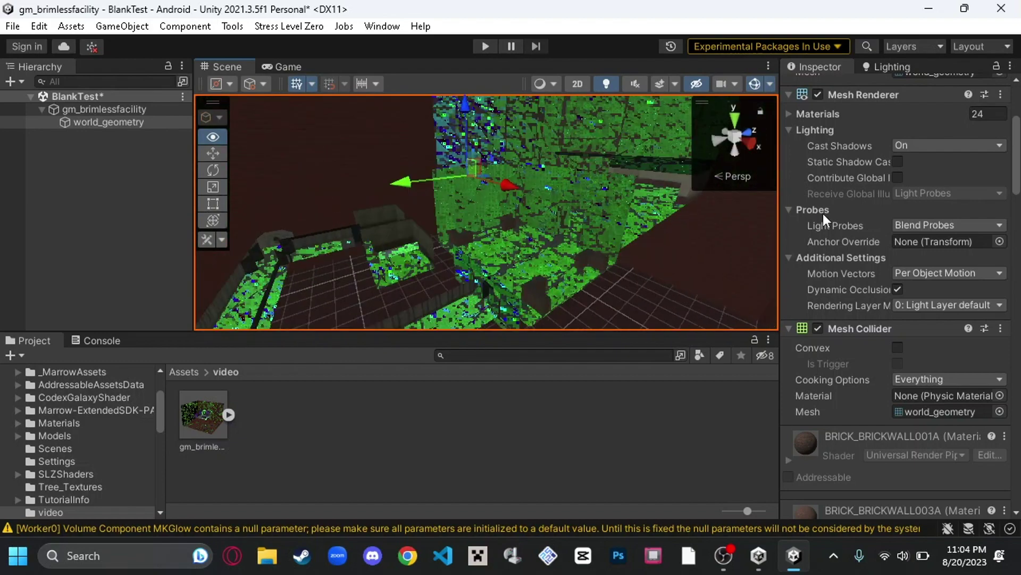
right_drag(823, 213, 272, 377)
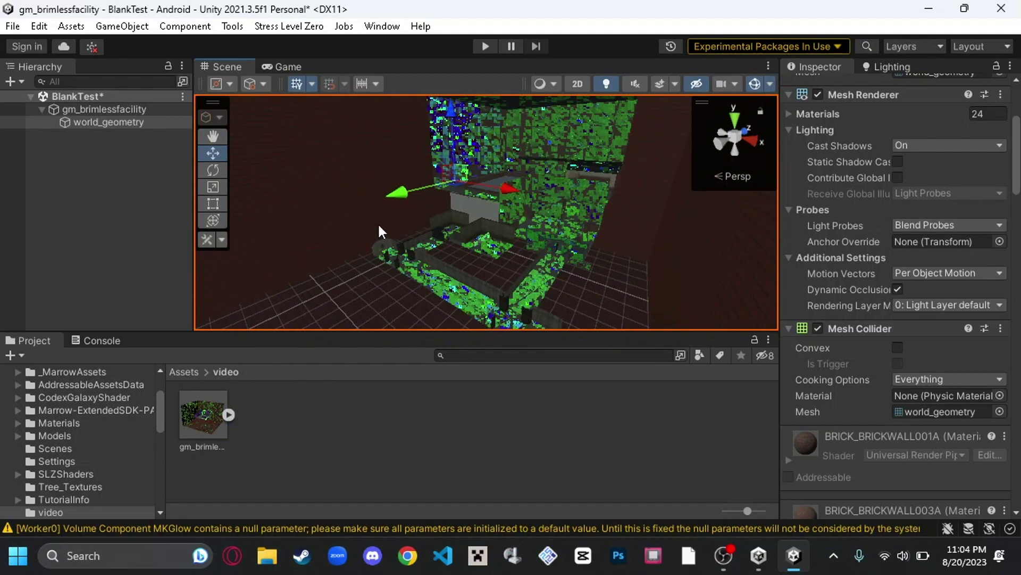
right_drag(331, 209, 526, 234)
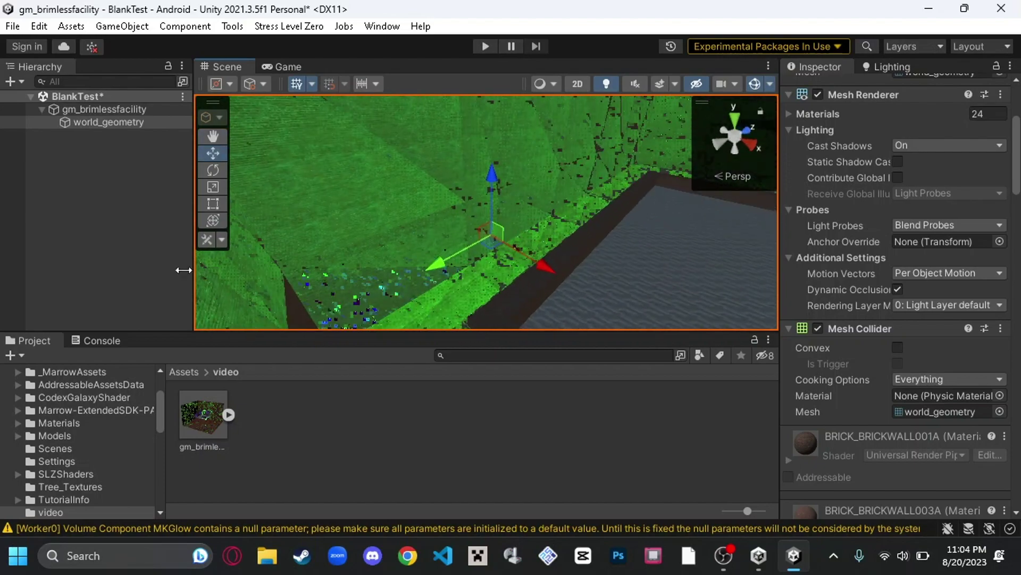